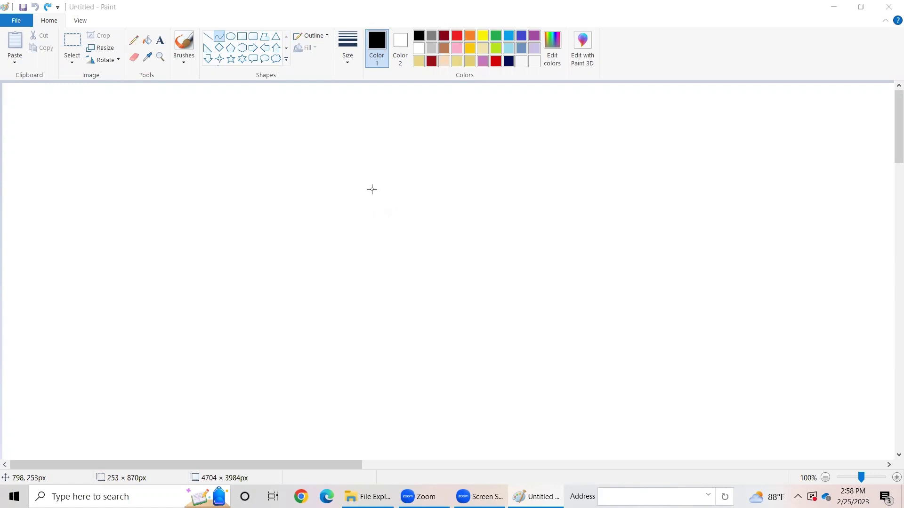
Draw a circle outline about 460 × 453 px for the sun, partly cut off by the canvas's left edge.
{"action": "left_click", "coordinate": [231, 37]}
{"action": "mouse_move", "coordinate": [60, 160]}
{"action": "left_mouse_down"}
{"action": "mouse_move", "coordinate": [162, 292]}
{"action": "mouse_move", "coordinate": [276, 373]}
{"action": "left_mouse_up"}
{"action": "left_click_drag", "start_coordinate": [257, 278], "coordinate": [106, 266]}
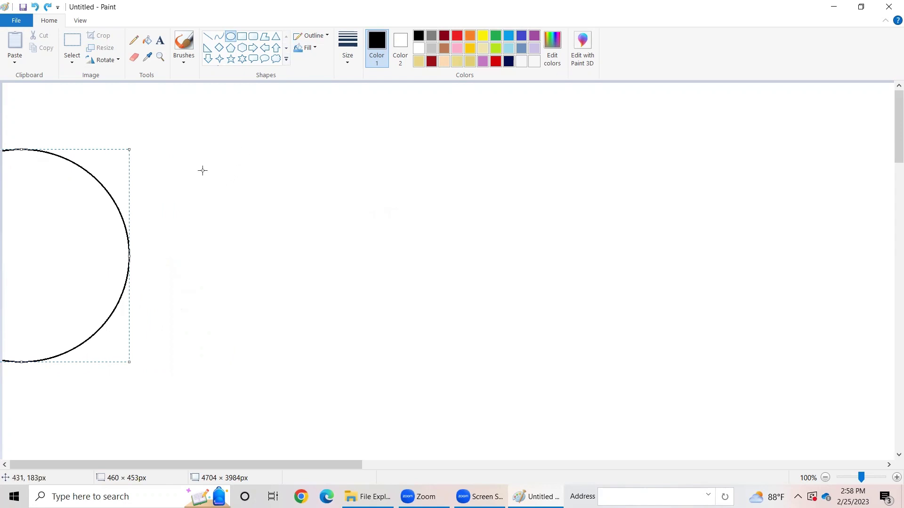
{"action": "left_click", "coordinate": [214, 206]}
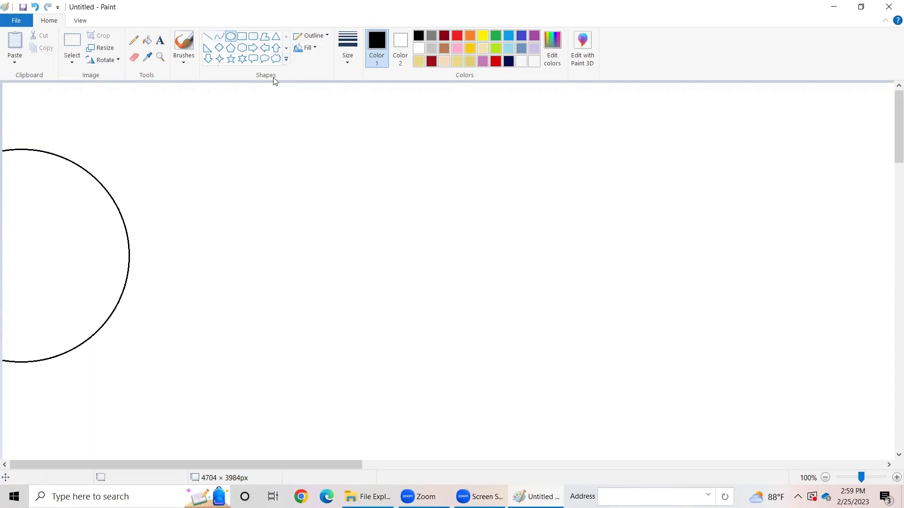
Draw a larger circle of about 800 × 778 px around the sun as the first orbit, cut off by the canvas edge.
{"action": "left_click_drag", "start_coordinate": [185, 141], "coordinate": [562, 471]}
{"action": "left_click_drag", "start_coordinate": [425, 308], "coordinate": [87, 268]}
{"action": "left_click_drag", "start_coordinate": [40, 432], "coordinate": [40, 453]}
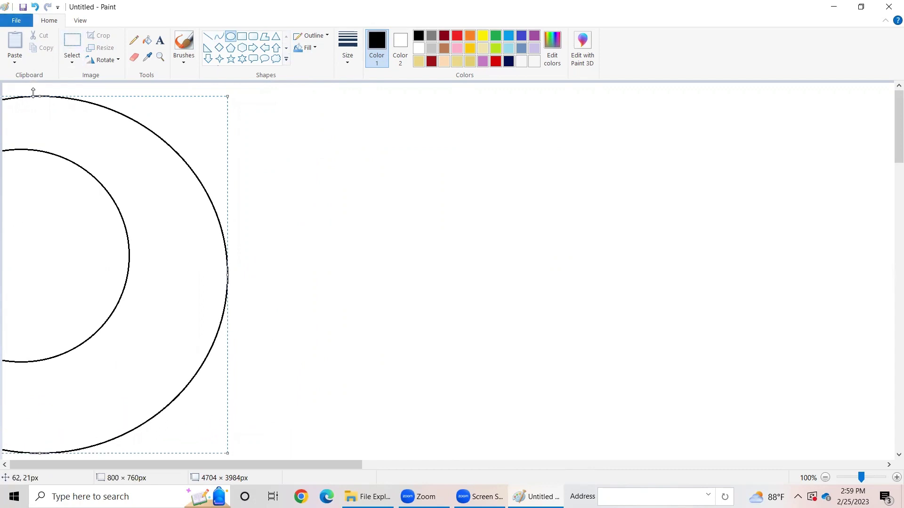
{"action": "left_click_drag", "start_coordinate": [41, 96], "coordinate": [40, 86]}
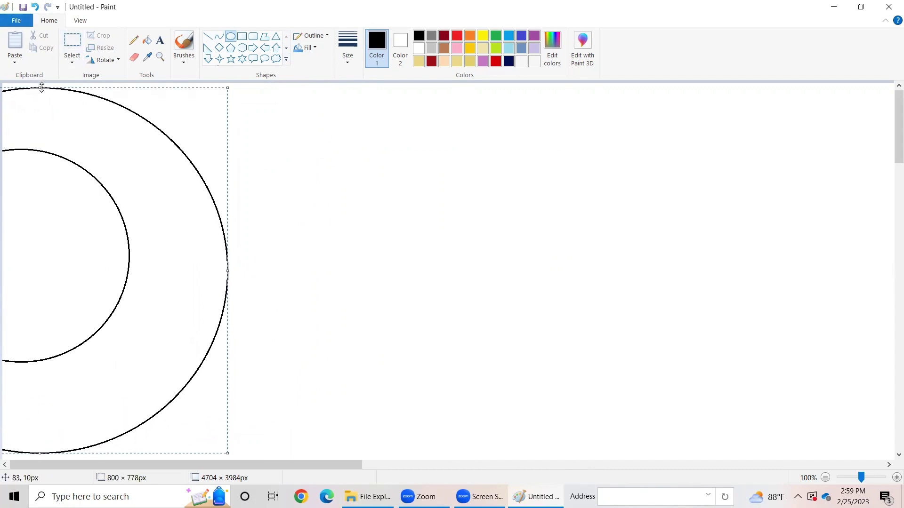
{"action": "left_click", "coordinate": [258, 244]}
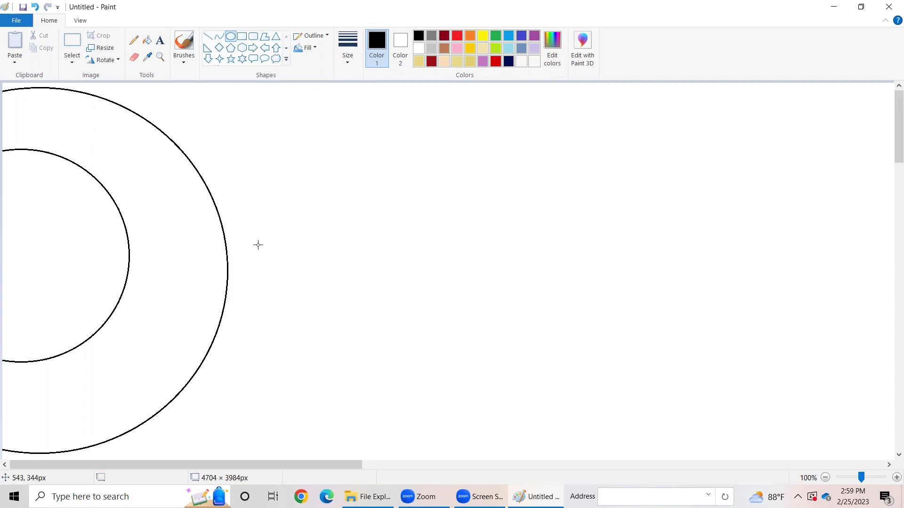
Draw seven outward-bending orbit curves spaced across the canvas beyond the round orbit.
{"action": "left_click", "coordinate": [218, 37]}
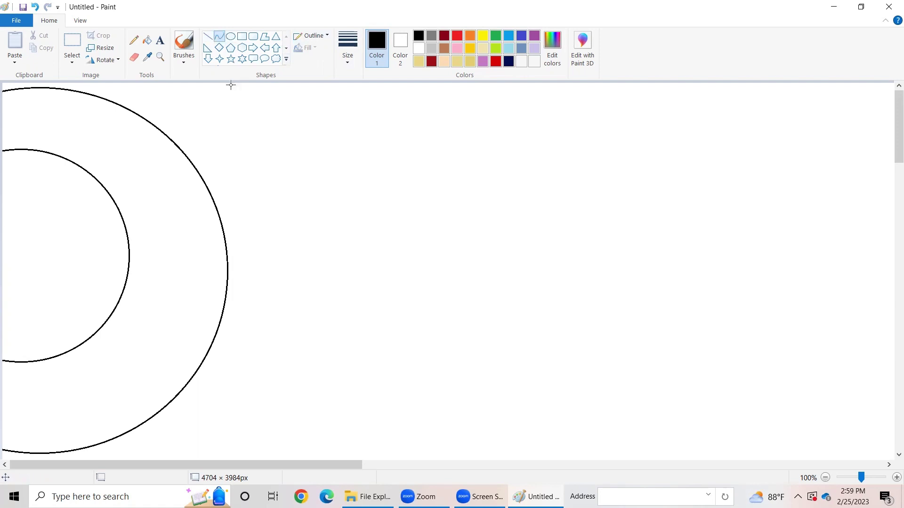
{"action": "left_click_drag", "start_coordinate": [231, 85], "coordinate": [242, 507]}
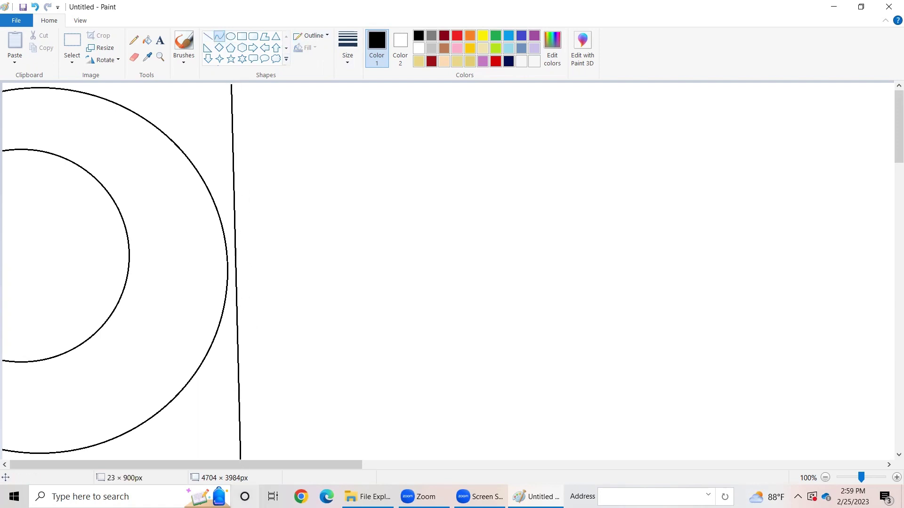
{"action": "left_click_drag", "start_coordinate": [238, 263], "coordinate": [349, 268]}
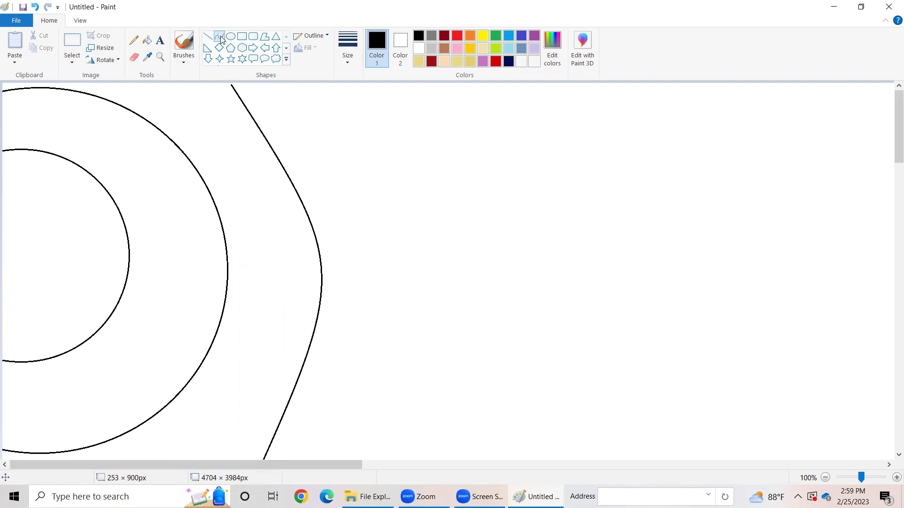
{"action": "mouse_move", "coordinate": [231, 83]}
{"action": "left_mouse_down"}
{"action": "mouse_move", "coordinate": [278, 208]}
{"action": "mouse_move", "coordinate": [333, 234]}
{"action": "mouse_move", "coordinate": [400, 234]}
{"action": "mouse_move", "coordinate": [327, 227]}
{"action": "mouse_move", "coordinate": [311, 214]}
{"action": "left_mouse_up"}
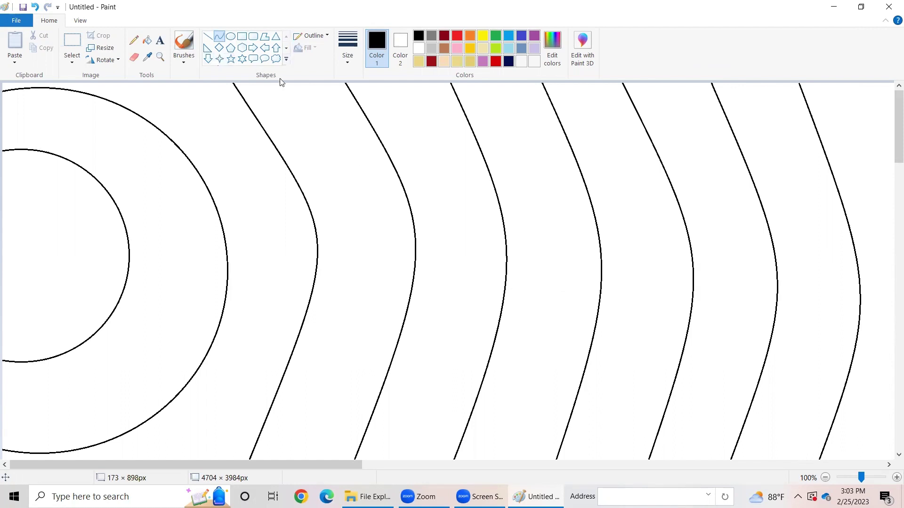
Draw planet circles of about 80 × 79 px on the round orbit and about 101 × 108 px on the first curved orbit.
{"action": "left_click", "coordinate": [231, 37]}
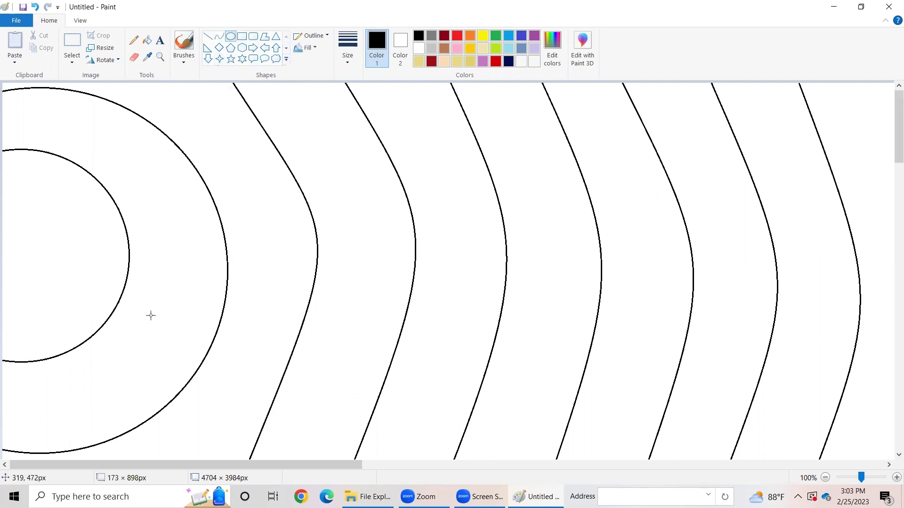
{"action": "mouse_move", "coordinate": [185, 247]}
{"action": "left_mouse_down"}
{"action": "mouse_move", "coordinate": [234, 307]}
{"action": "mouse_move", "coordinate": [206, 259]}
{"action": "mouse_move", "coordinate": [243, 276]}
{"action": "left_mouse_up"}
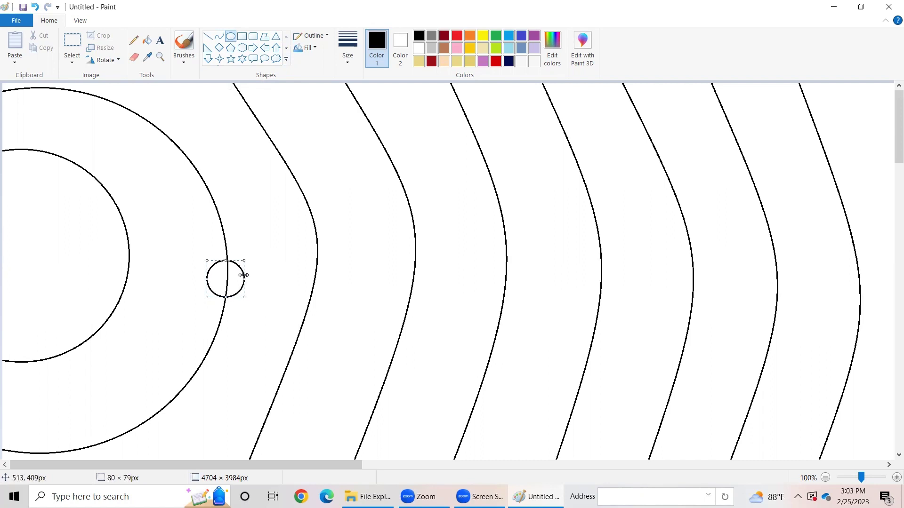
{"action": "left_click", "coordinate": [273, 251]}
{"action": "mouse_move", "coordinate": [273, 251]}
{"action": "left_mouse_down"}
{"action": "mouse_move", "coordinate": [306, 302]}
{"action": "mouse_move", "coordinate": [321, 302]}
{"action": "mouse_move", "coordinate": [292, 282]}
{"action": "mouse_move", "coordinate": [302, 275]}
{"action": "mouse_move", "coordinate": [297, 214]}
{"action": "left_mouse_up"}
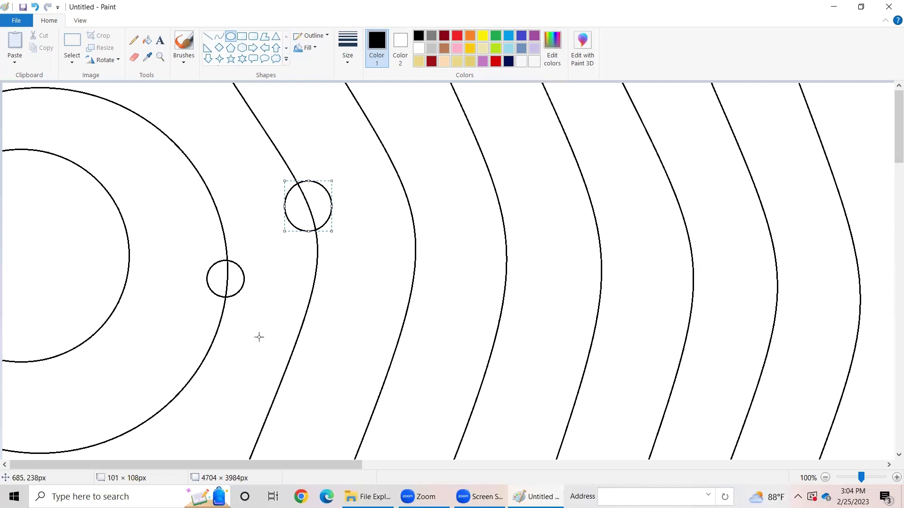
Draw planet circles of about 127 × 125 px low on the second curve and about 129 × 123 px high on the third curve.
{"action": "left_click_drag", "start_coordinate": [332, 352], "coordinate": [391, 392]}
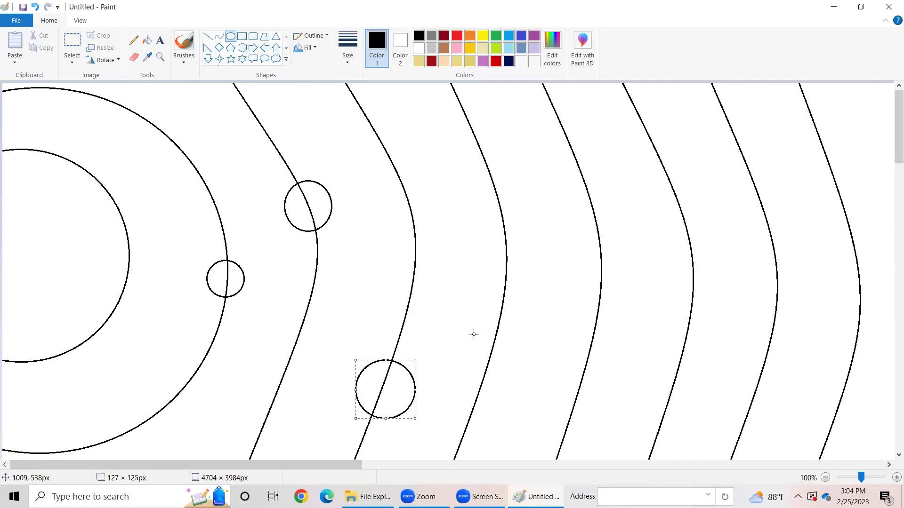
{"action": "left_click_drag", "start_coordinate": [464, 306], "coordinate": [529, 366]}
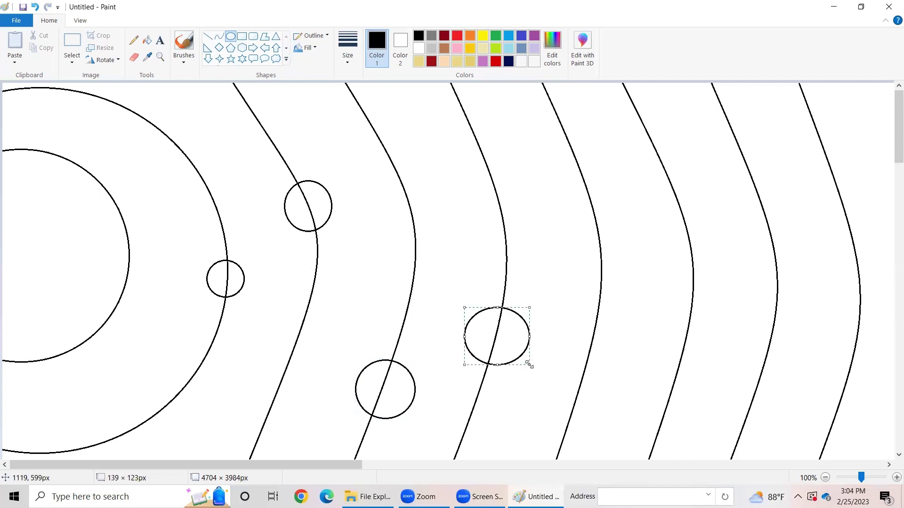
{"action": "left_click_drag", "start_coordinate": [503, 336], "coordinate": [394, 390]}
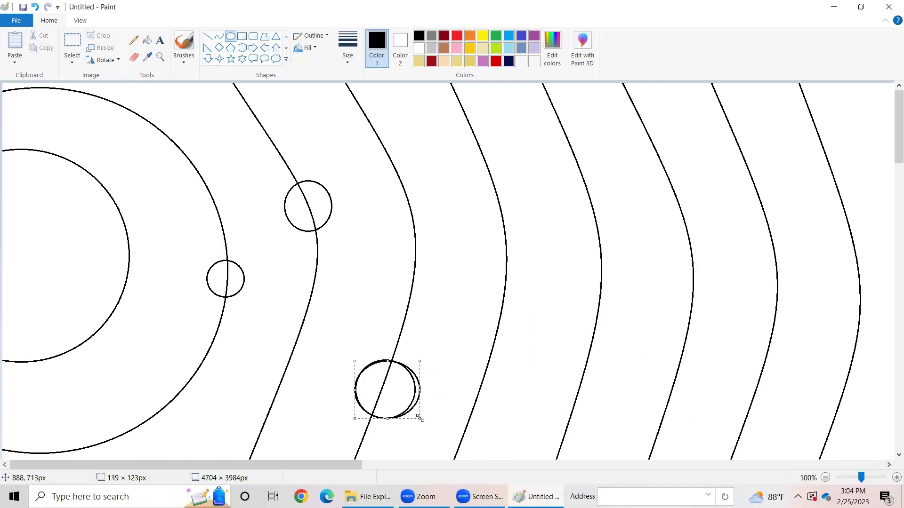
{"action": "left_click_drag", "start_coordinate": [419, 418], "coordinate": [414, 418]}
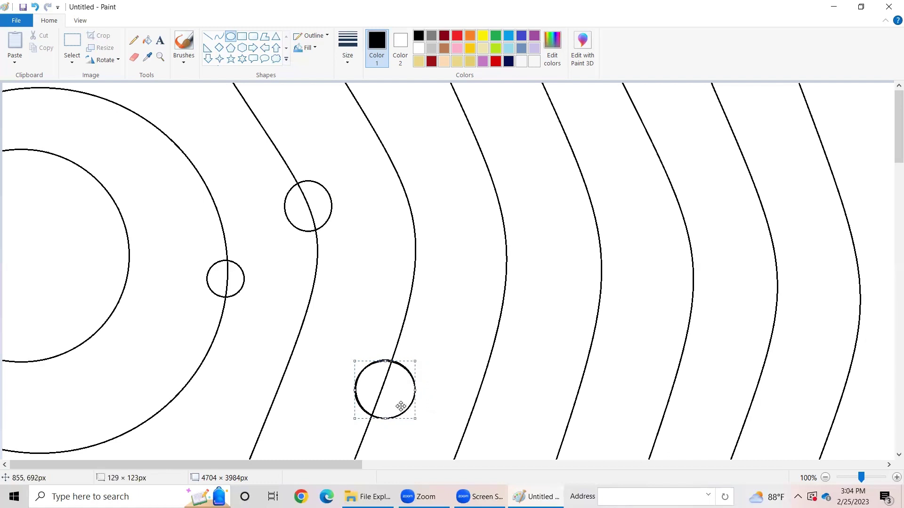
{"action": "left_click_drag", "start_coordinate": [381, 393], "coordinate": [476, 142]}
Draw the largest planet circle midway on the fourth curve and a slightly smaller one of about 194 × 201 px low on the fifth.
{"action": "mouse_move", "coordinate": [532, 212]}
{"action": "left_mouse_down"}
{"action": "mouse_move", "coordinate": [563, 309]}
{"action": "mouse_move", "coordinate": [643, 351]}
{"action": "mouse_move", "coordinate": [665, 345]}
{"action": "mouse_move", "coordinate": [639, 319]}
{"action": "left_mouse_up"}
{"action": "left_click_drag", "start_coordinate": [612, 265], "coordinate": [620, 261]}
{"action": "left_click", "coordinate": [602, 388]}
{"action": "left_click_drag", "start_coordinate": [622, 344], "coordinate": [711, 434]}
{"action": "left_click_drag", "start_coordinate": [672, 373], "coordinate": [609, 255]}
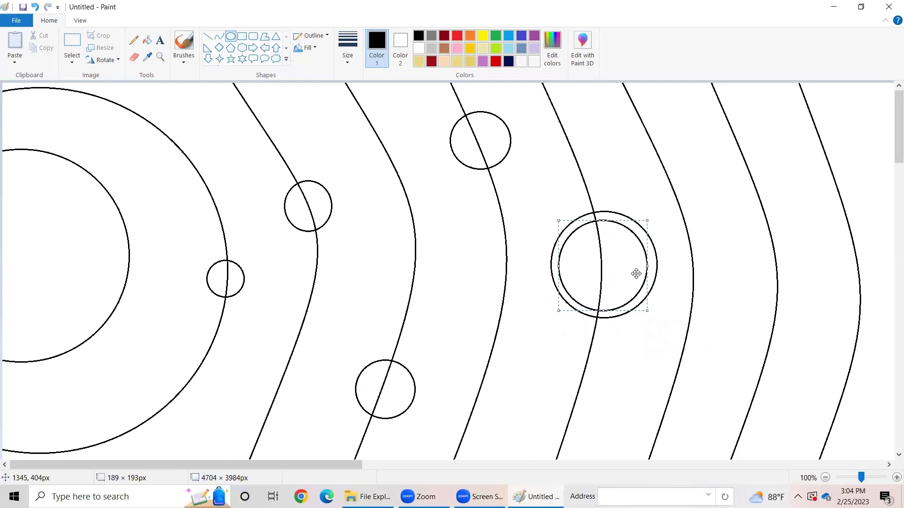
{"action": "left_click_drag", "start_coordinate": [651, 310], "coordinate": [649, 312]}
{"action": "left_click_drag", "start_coordinate": [602, 217], "coordinate": [601, 214]}
{"action": "left_click_drag", "start_coordinate": [606, 250], "coordinate": [666, 383]}
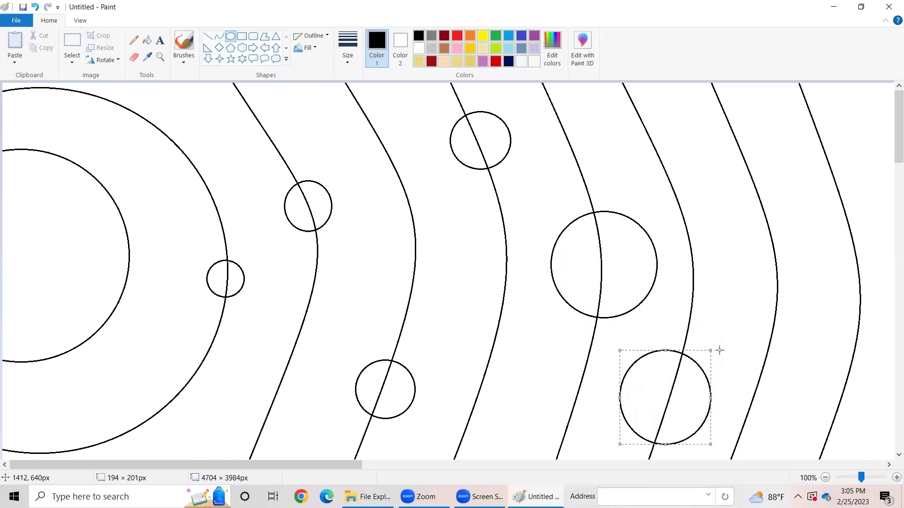
Draw planet circles of about 124 × 113 px high on the sixth curve and about 87 × 89 px low on the seventh.
{"action": "left_click_drag", "start_coordinate": [724, 158], "coordinate": [782, 211]}
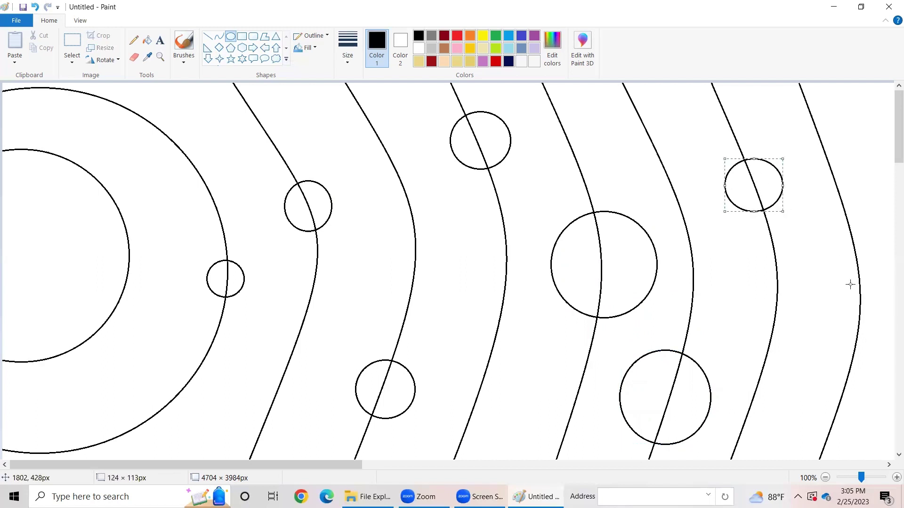
{"action": "left_click", "coordinate": [839, 296]}
{"action": "left_click_drag", "start_coordinate": [838, 296], "coordinate": [880, 339]}
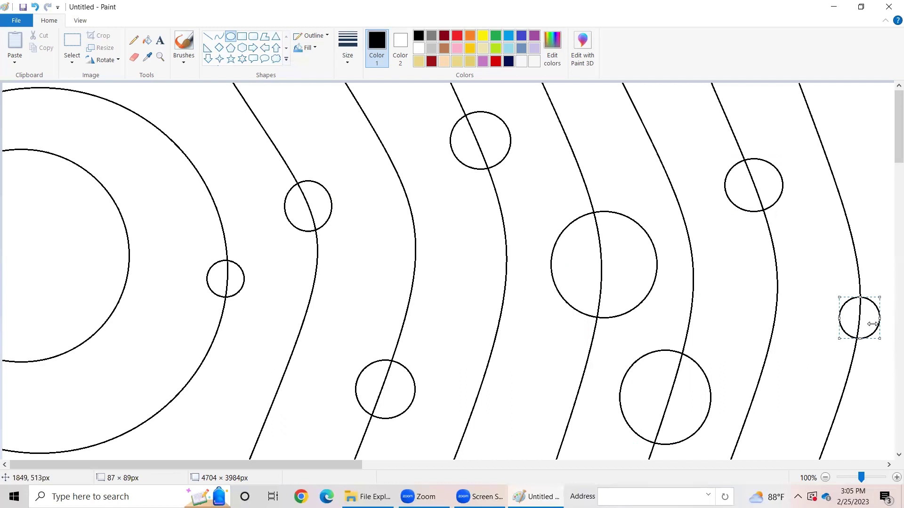
{"action": "left_click_drag", "start_coordinate": [864, 321], "coordinate": [854, 374]}
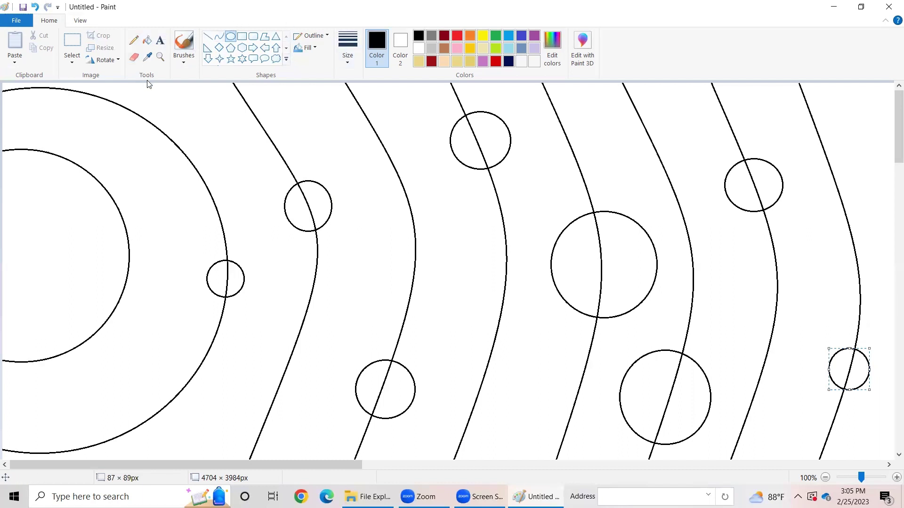
Erase the orbit line segments that run through the inside of each planet circle.
{"action": "left_click", "coordinate": [132, 57]}
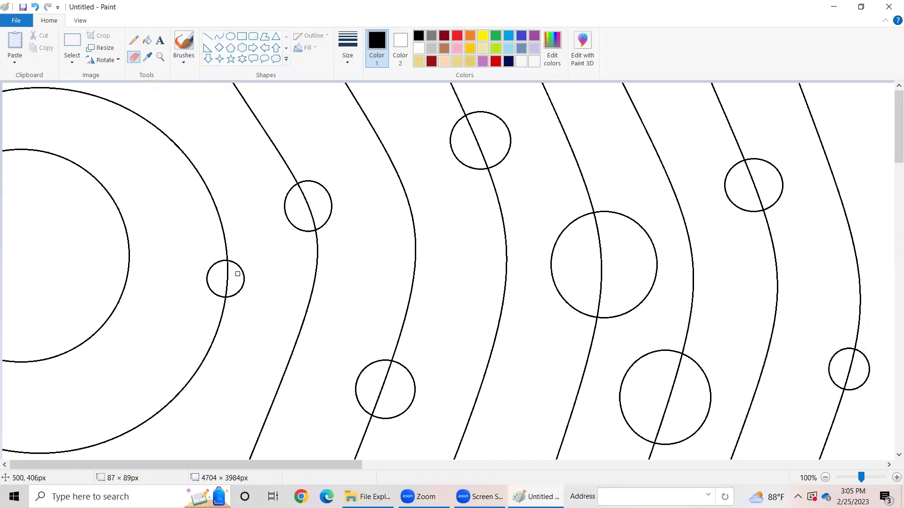
{"action": "left_click_drag", "start_coordinate": [227, 265], "coordinate": [228, 286]}
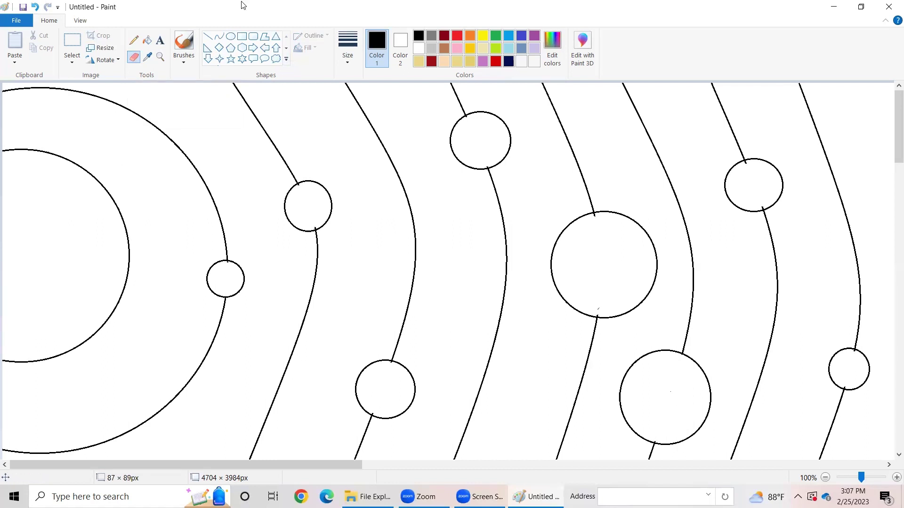
Brush thin red cloud bands and small spots onto the second planet from the sun.
{"action": "left_click", "coordinate": [186, 63]}
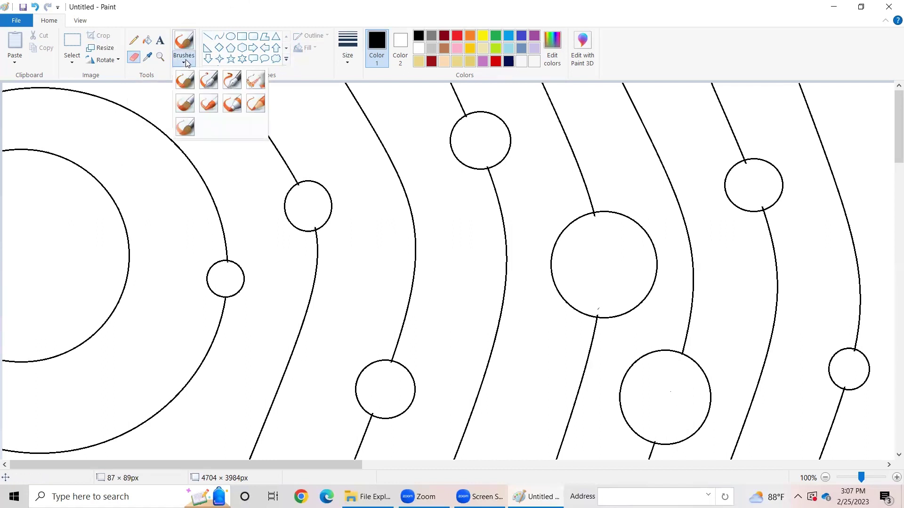
{"action": "left_click", "coordinate": [191, 83]}
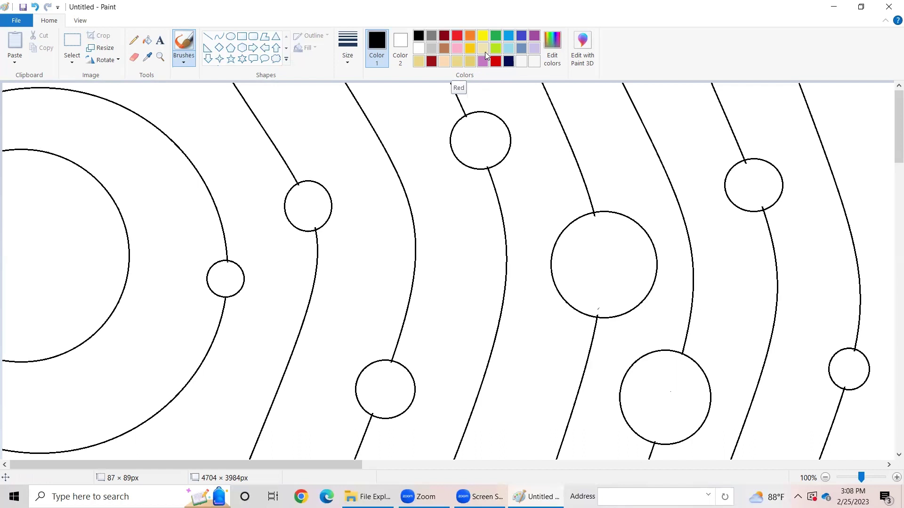
{"action": "left_click", "coordinate": [456, 36]}
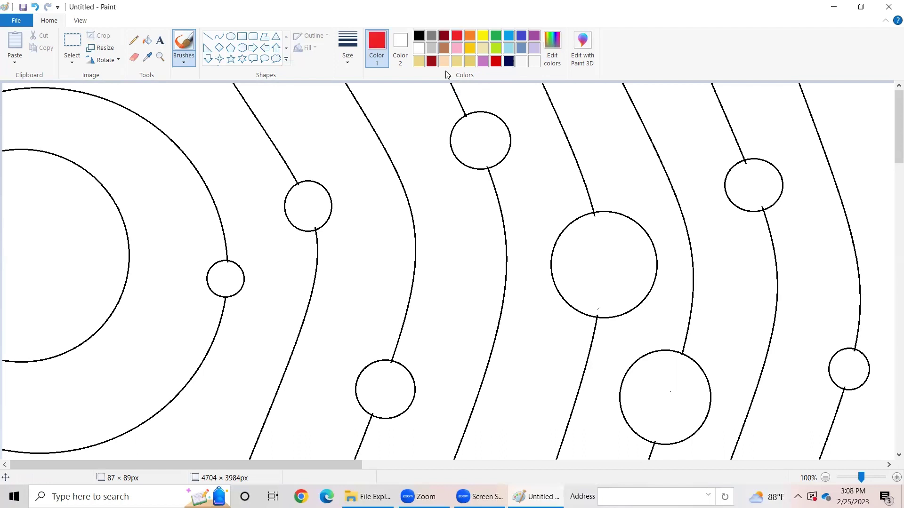
{"action": "left_click", "coordinate": [289, 192]}
{"action": "left_click", "coordinate": [36, 7]}
{"action": "left_click", "coordinate": [35, 7]}
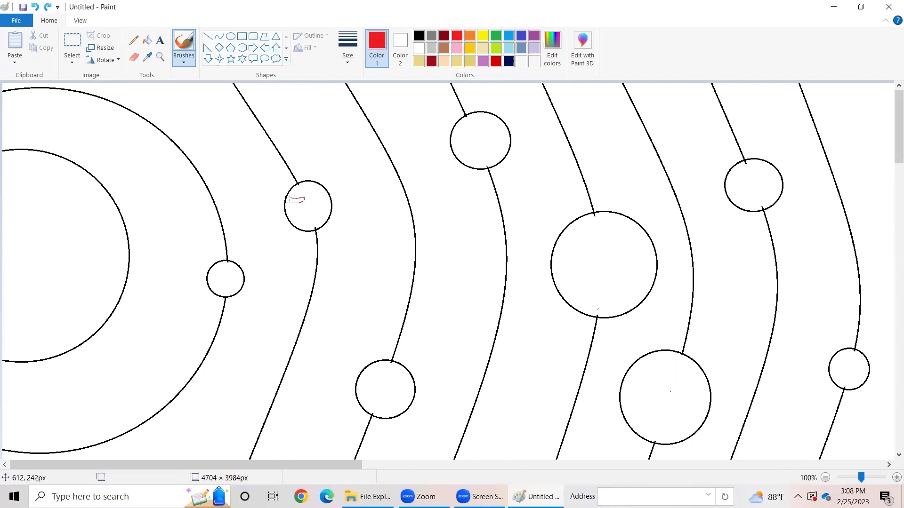
{"action": "left_click_drag", "start_coordinate": [287, 197], "coordinate": [290, 200]}
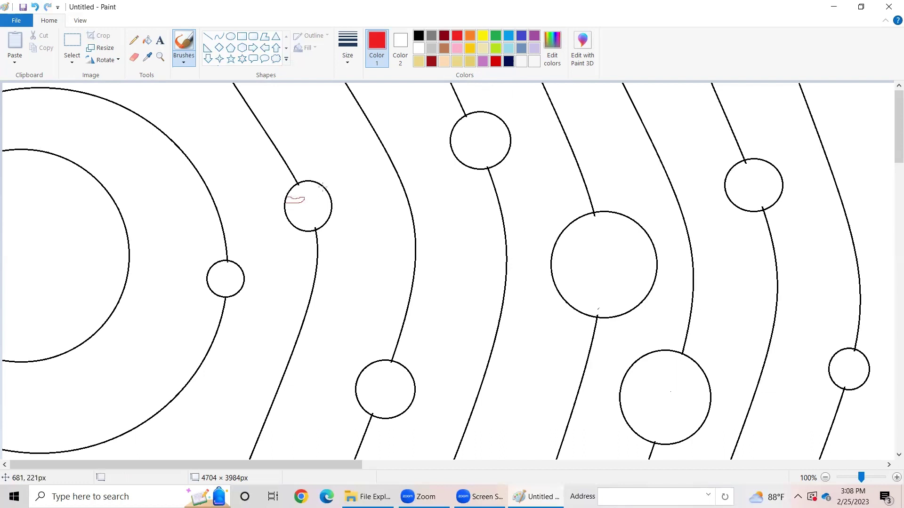
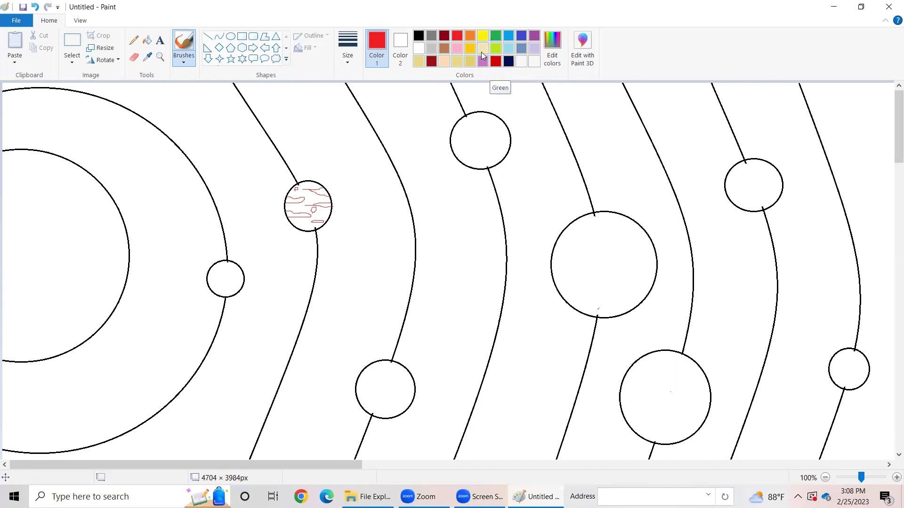
Brush thin green continent outlines onto the third planet from the sun.
{"action": "left_click", "coordinate": [495, 36]}
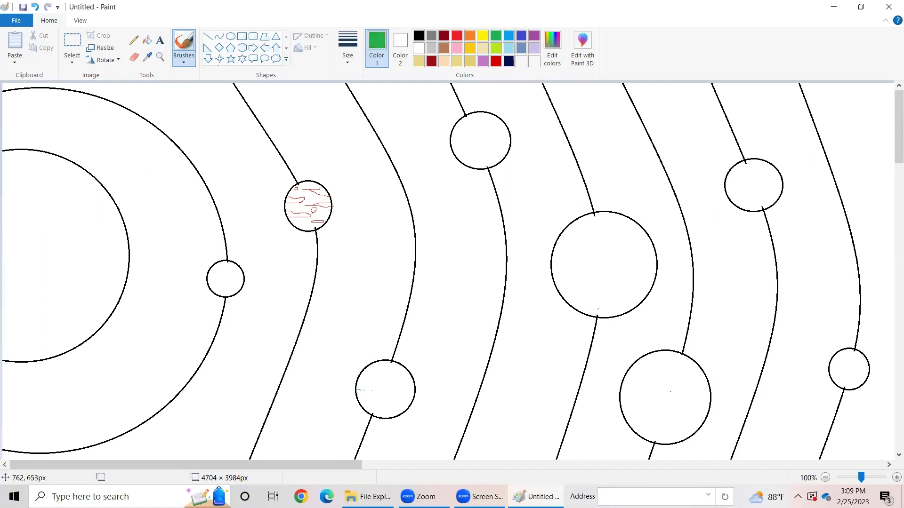
{"action": "mouse_move", "coordinate": [378, 375]}
{"action": "left_mouse_down"}
{"action": "mouse_move", "coordinate": [384, 361]}
{"action": "mouse_move", "coordinate": [403, 385]}
{"action": "mouse_move", "coordinate": [397, 379]}
{"action": "left_mouse_up"}
{"action": "left_click_drag", "start_coordinate": [375, 416], "coordinate": [409, 398]}
{"action": "left_click", "coordinate": [351, 56]}
{"action": "left_click", "coordinate": [367, 152]}
{"action": "mouse_move", "coordinate": [357, 390]}
{"action": "left_mouse_down"}
{"action": "mouse_move", "coordinate": [379, 379]}
{"action": "mouse_move", "coordinate": [385, 360]}
{"action": "left_mouse_up"}
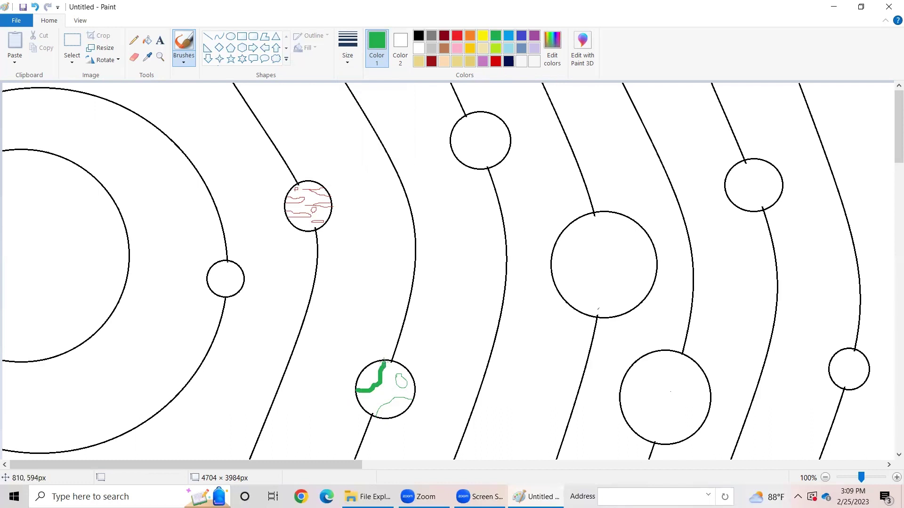
{"action": "left_click", "coordinate": [35, 7]}
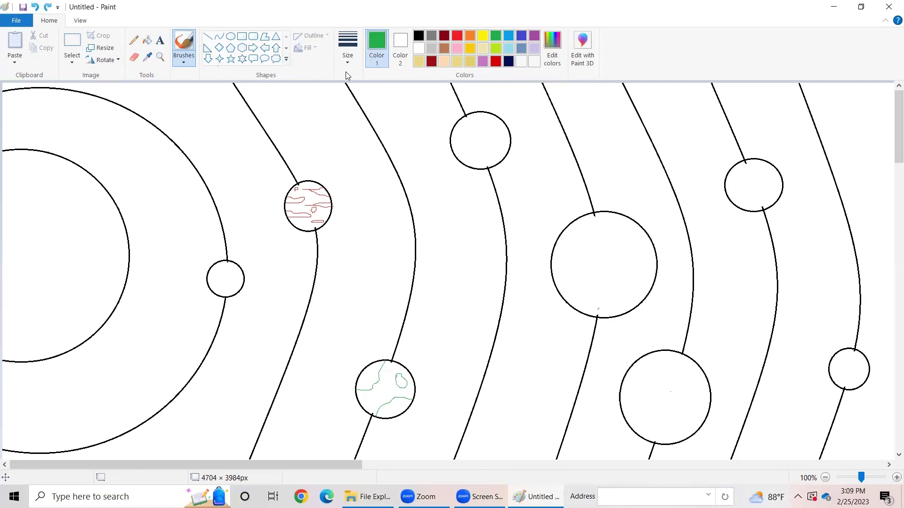
Trace the third planet's green continent outlines with a thicker brush and add two small landmasses.
{"action": "left_click", "coordinate": [347, 55]}
{"action": "left_click", "coordinate": [365, 123]}
{"action": "mouse_move", "coordinate": [356, 390]}
{"action": "left_mouse_down"}
{"action": "mouse_move", "coordinate": [373, 389]}
{"action": "mouse_move", "coordinate": [386, 360]}
{"action": "mouse_move", "coordinate": [407, 382]}
{"action": "mouse_move", "coordinate": [400, 387]}
{"action": "left_mouse_up"}
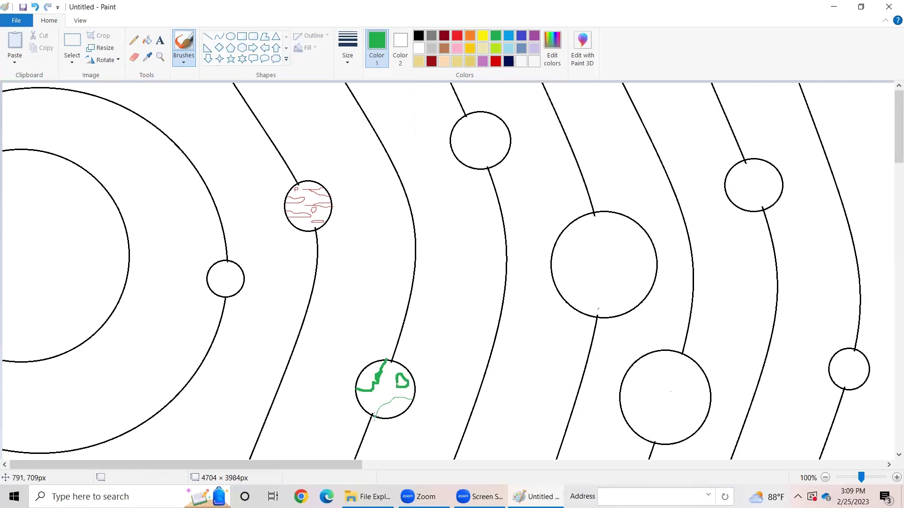
{"action": "mouse_move", "coordinate": [374, 414]}
{"action": "left_mouse_down"}
{"action": "mouse_move", "coordinate": [411, 397]}
{"action": "mouse_move", "coordinate": [379, 401]}
{"action": "mouse_move", "coordinate": [399, 366]}
{"action": "left_mouse_up"}
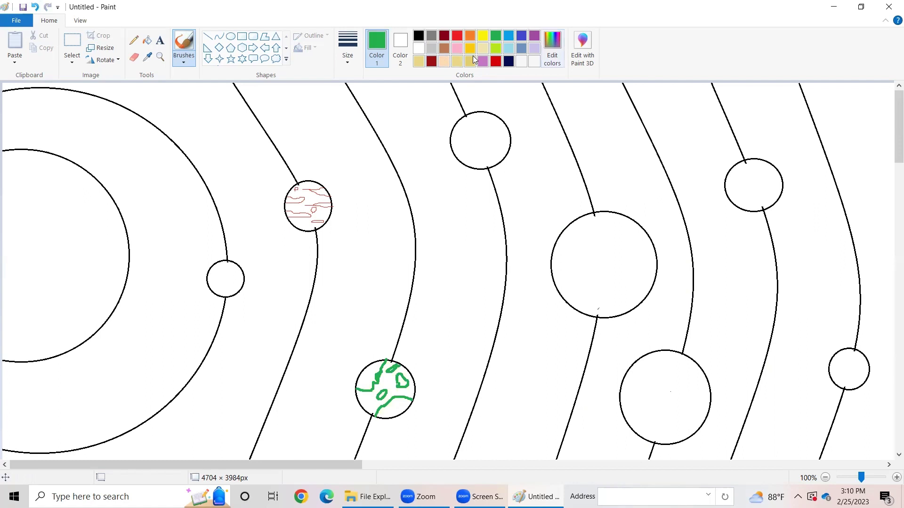
Brush bright blue cloud bands, a small oval and a few small spots onto the seventh planet from the sun.
{"action": "left_click", "coordinate": [509, 36]}
{"action": "mouse_move", "coordinate": [730, 172]}
{"action": "left_mouse_down"}
{"action": "mouse_move", "coordinate": [759, 177]}
{"action": "mouse_move", "coordinate": [726, 179]}
{"action": "left_mouse_up"}
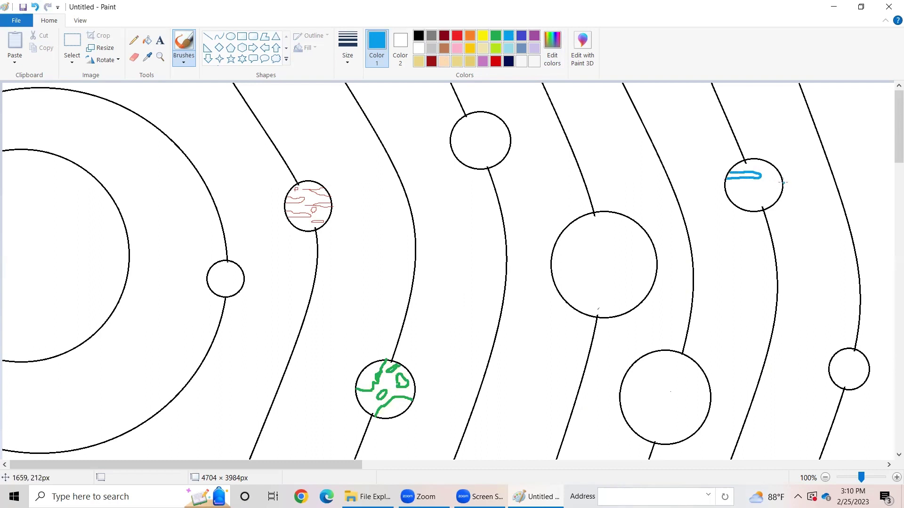
{"action": "mouse_move", "coordinate": [782, 183]}
{"action": "left_mouse_down"}
{"action": "mouse_move", "coordinate": [747, 189]}
{"action": "mouse_move", "coordinate": [777, 196]}
{"action": "left_mouse_up"}
{"action": "mouse_move", "coordinate": [727, 193]}
{"action": "left_mouse_down"}
{"action": "mouse_move", "coordinate": [756, 197]}
{"action": "mouse_move", "coordinate": [732, 199]}
{"action": "left_mouse_up"}
{"action": "mouse_move", "coordinate": [771, 166]}
{"action": "left_mouse_down"}
{"action": "mouse_move", "coordinate": [762, 168]}
{"action": "mouse_move", "coordinate": [776, 167]}
{"action": "left_mouse_up"}
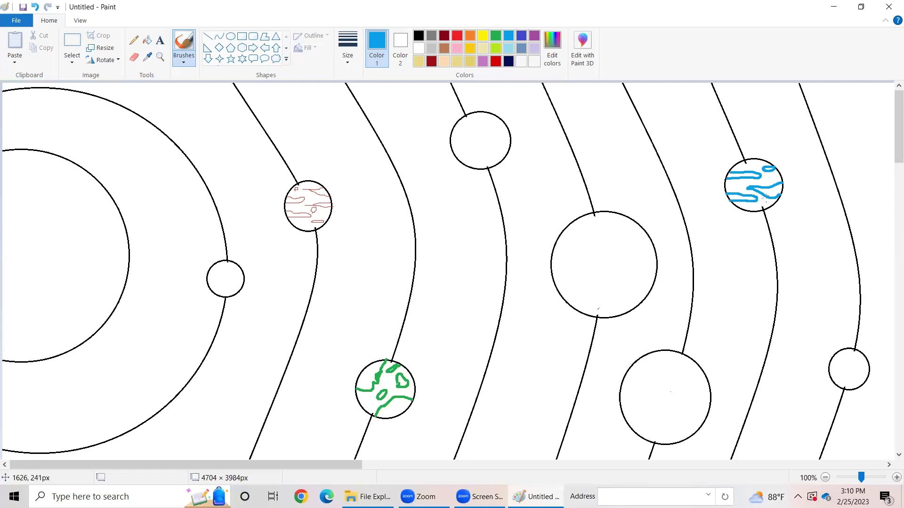
{"action": "mouse_move", "coordinate": [733, 185]}
{"action": "left_mouse_down"}
{"action": "mouse_move", "coordinate": [742, 187]}
{"action": "mouse_move", "coordinate": [734, 182]}
{"action": "left_mouse_up"}
{"action": "left_click_drag", "start_coordinate": [768, 178], "coordinate": [770, 178]}
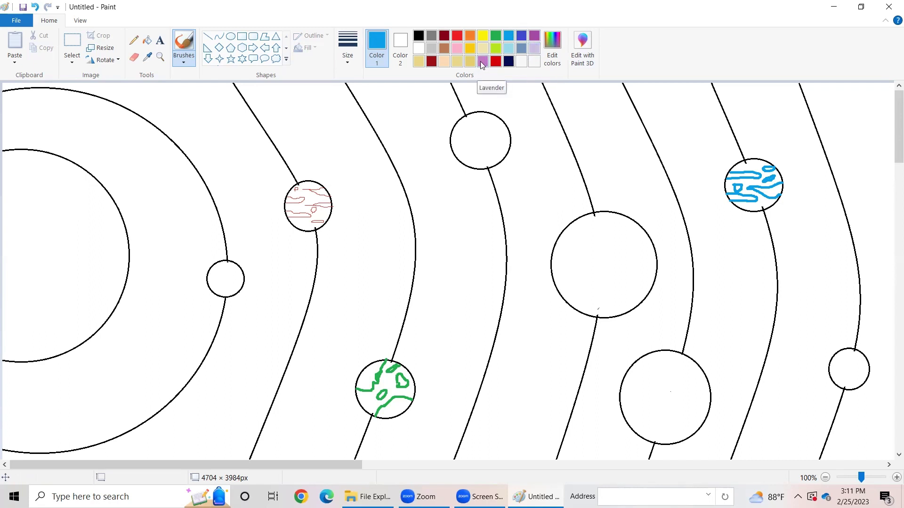
Brush lavender curved bands and small patches onto the eighth, outermost planet.
{"action": "left_click", "coordinate": [535, 50]}
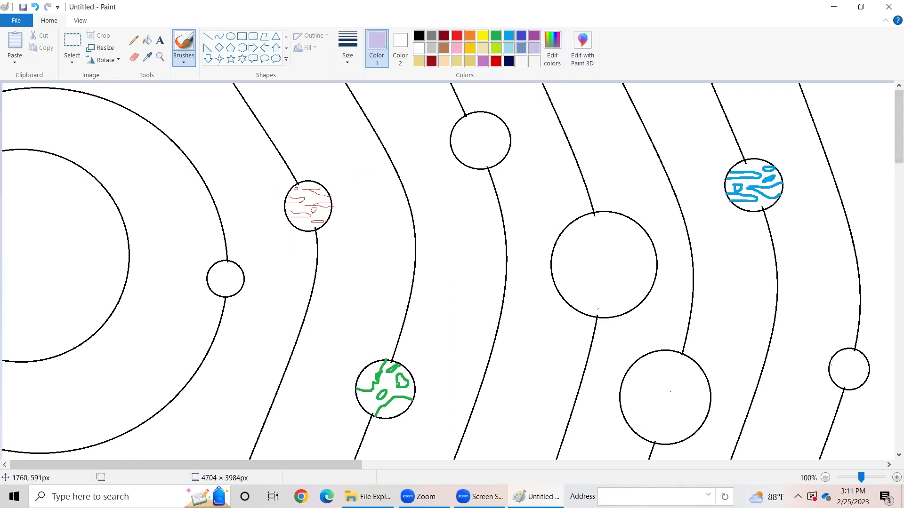
{"action": "mouse_move", "coordinate": [833, 361]}
{"action": "left_mouse_down"}
{"action": "mouse_move", "coordinate": [847, 365]}
{"action": "mouse_move", "coordinate": [830, 371]}
{"action": "mouse_move", "coordinate": [850, 375]}
{"action": "mouse_move", "coordinate": [867, 367]}
{"action": "mouse_move", "coordinate": [833, 379]}
{"action": "mouse_move", "coordinate": [854, 381]}
{"action": "mouse_move", "coordinate": [839, 385]}
{"action": "left_mouse_up"}
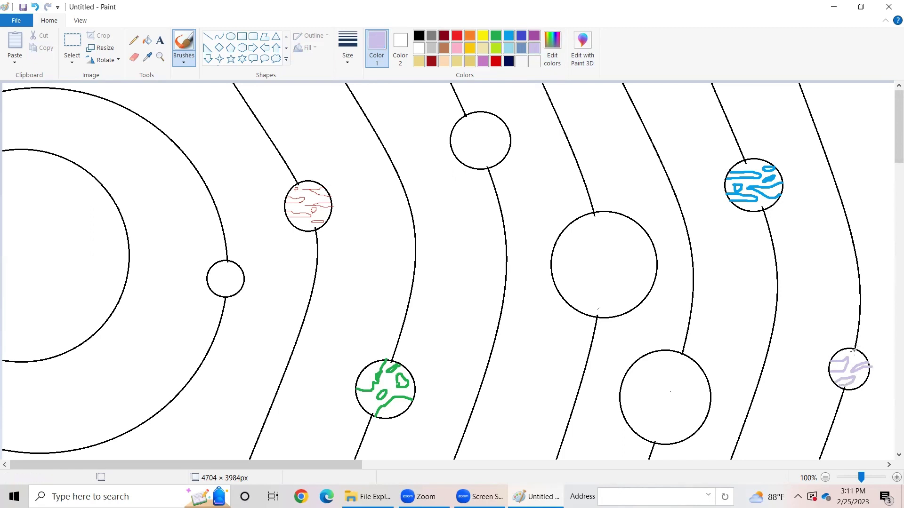
{"action": "left_click_drag", "start_coordinate": [853, 353], "coordinate": [857, 353]}
Choose the Oval shape and mix a light orange custom colour with red 243, green 193 and blue 90.
{"action": "left_click", "coordinate": [230, 38]}
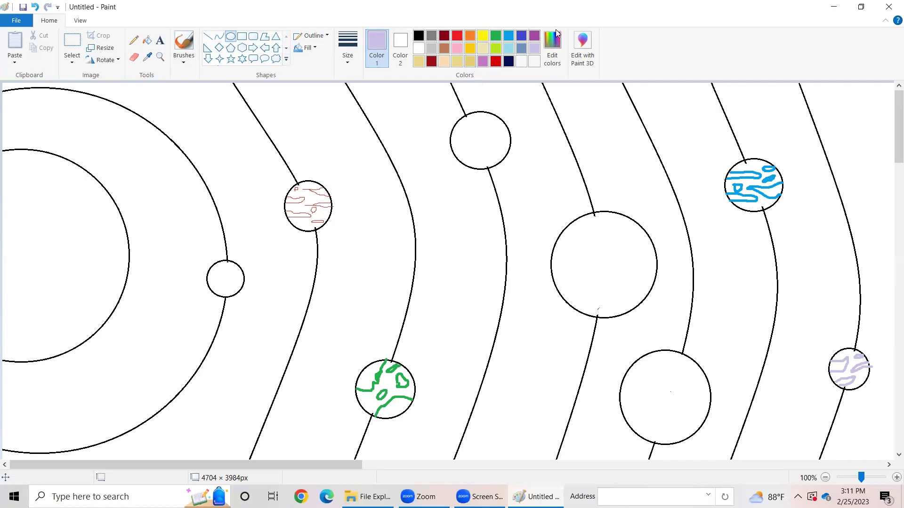
{"action": "left_click", "coordinate": [556, 69]}
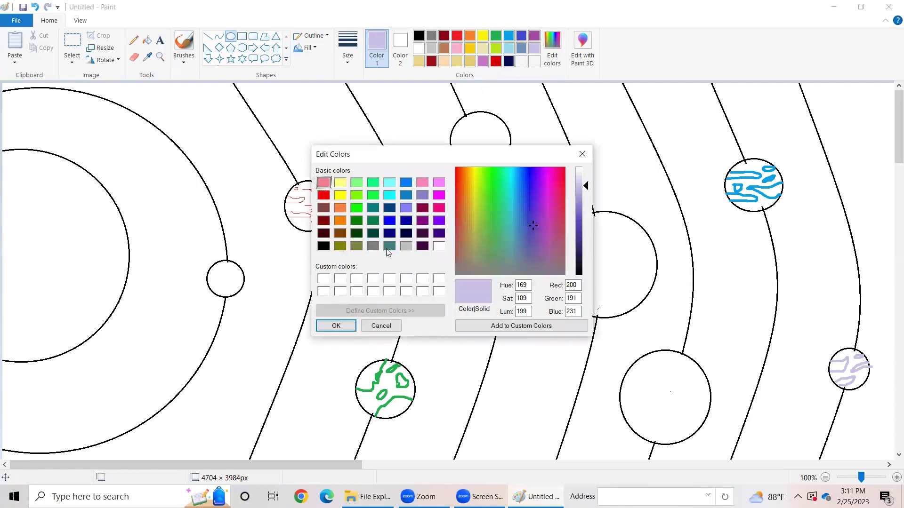
{"action": "left_click", "coordinate": [498, 208]}
{"action": "left_click", "coordinate": [469, 195]}
{"action": "left_click_drag", "start_coordinate": [469, 195], "coordinate": [468, 181]}
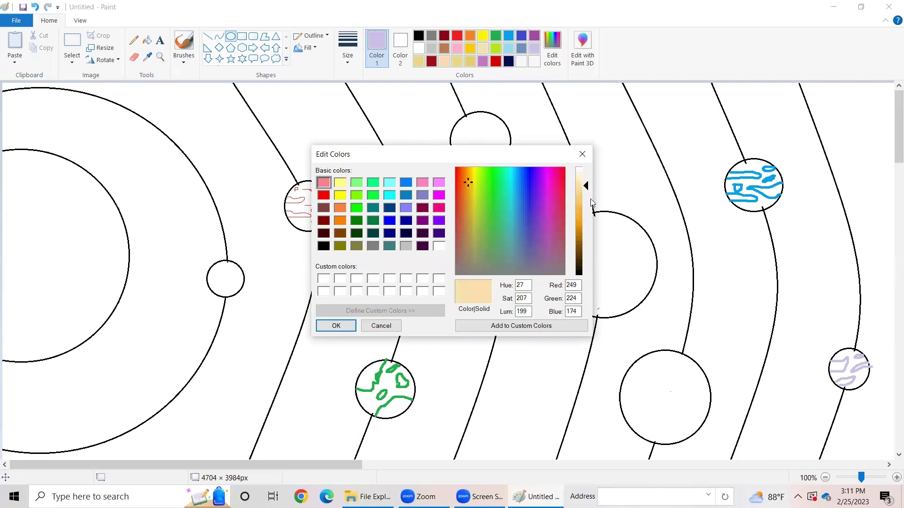
{"action": "left_click_drag", "start_coordinate": [585, 189], "coordinate": [586, 206]}
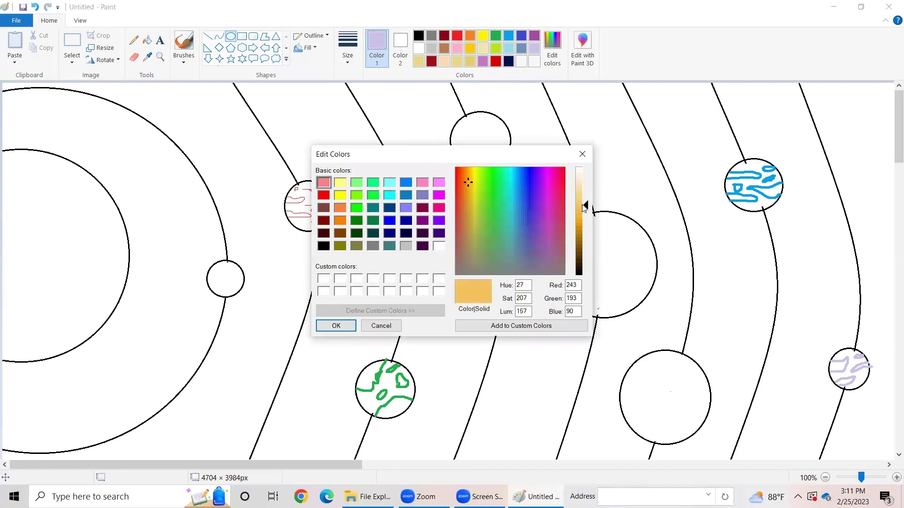
{"action": "left_click", "coordinate": [335, 325]}
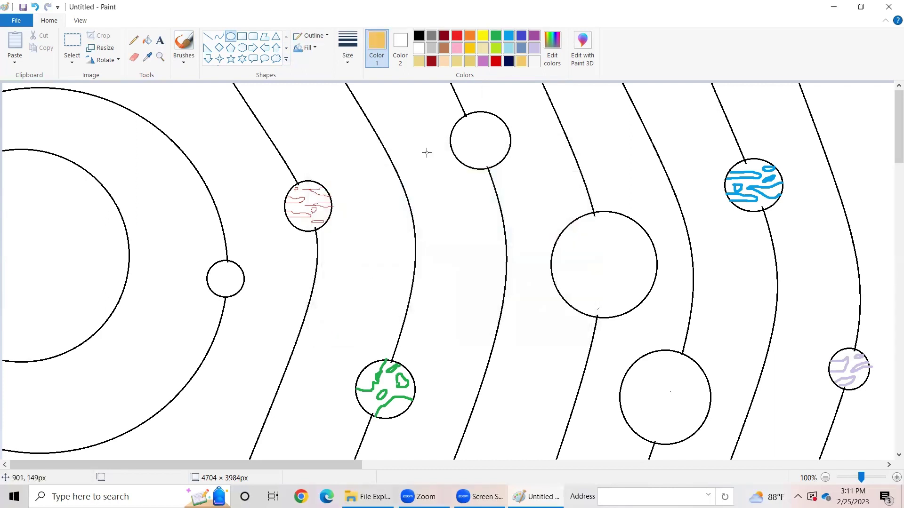
Draw four small tan oval crater outlines inside the planet nearest the sun.
{"action": "left_click", "coordinate": [469, 62]}
{"action": "left_click_drag", "start_coordinate": [214, 273], "coordinate": [221, 280]}
{"action": "left_click_drag", "start_coordinate": [229, 279], "coordinate": [232, 287]}
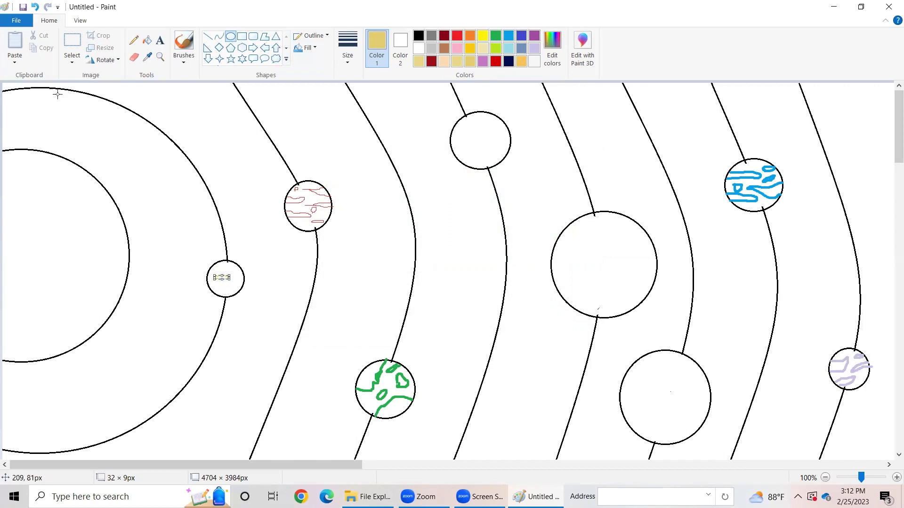
{"action": "left_click", "coordinate": [35, 7]}
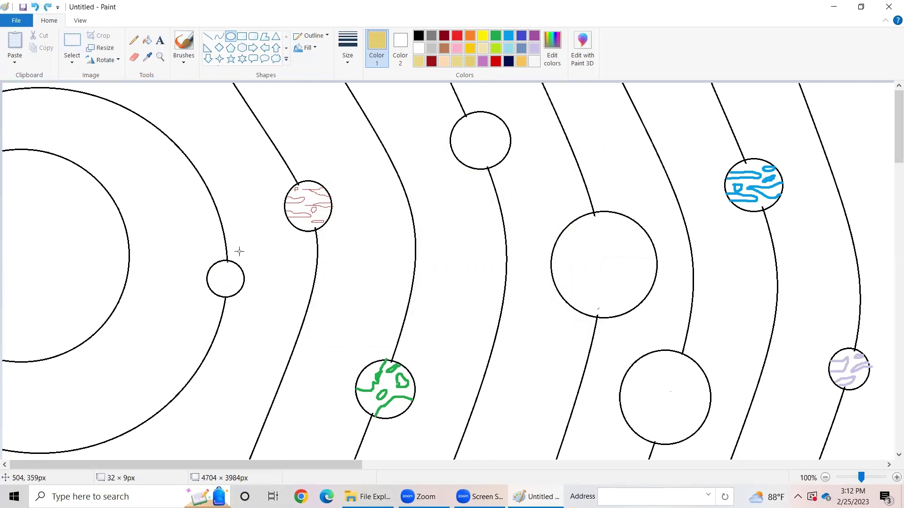
{"action": "left_click_drag", "start_coordinate": [216, 278], "coordinate": [223, 284]}
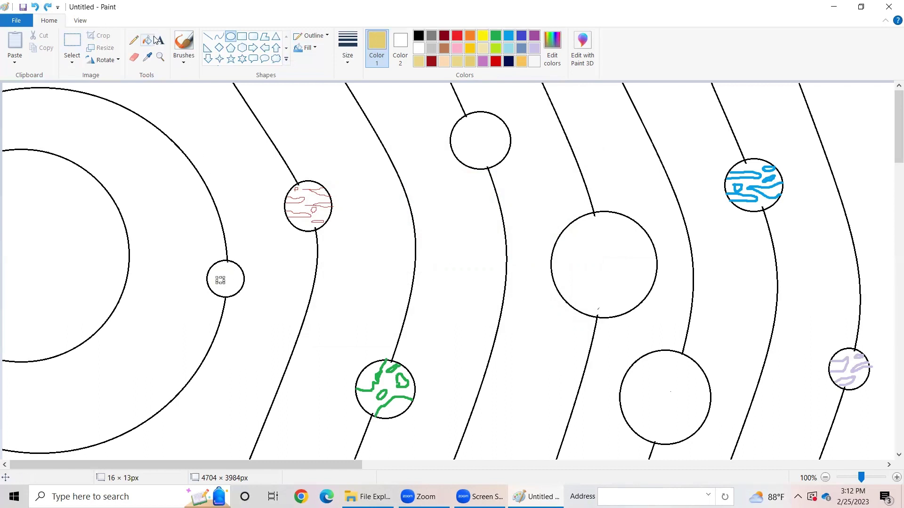
{"action": "left_click", "coordinate": [232, 269]}
{"action": "mouse_move", "coordinate": [232, 272]}
{"action": "left_mouse_down"}
{"action": "mouse_move", "coordinate": [237, 296]}
{"action": "mouse_move", "coordinate": [214, 277]}
{"action": "mouse_move", "coordinate": [227, 283]}
{"action": "left_mouse_up"}
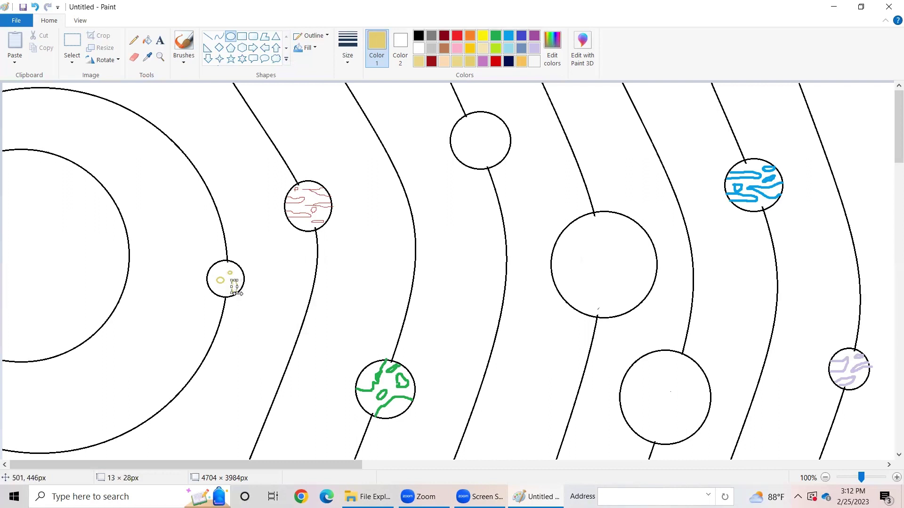
{"action": "left_click_drag", "start_coordinate": [231, 285], "coordinate": [248, 290]}
{"action": "left_click", "coordinate": [34, 7]}
{"action": "mouse_move", "coordinate": [228, 281]}
{"action": "left_mouse_down"}
{"action": "mouse_move", "coordinate": [237, 289]}
{"action": "mouse_move", "coordinate": [220, 272]}
{"action": "left_mouse_up"}
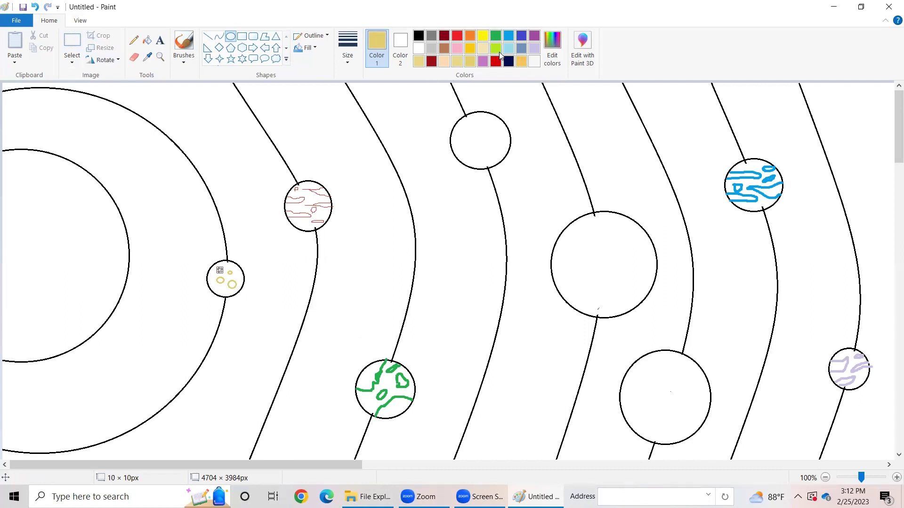
Mix a dark red custom colour with red 155, green 0 and blue 31 as the drawing colour.
{"action": "left_click", "coordinate": [555, 49]}
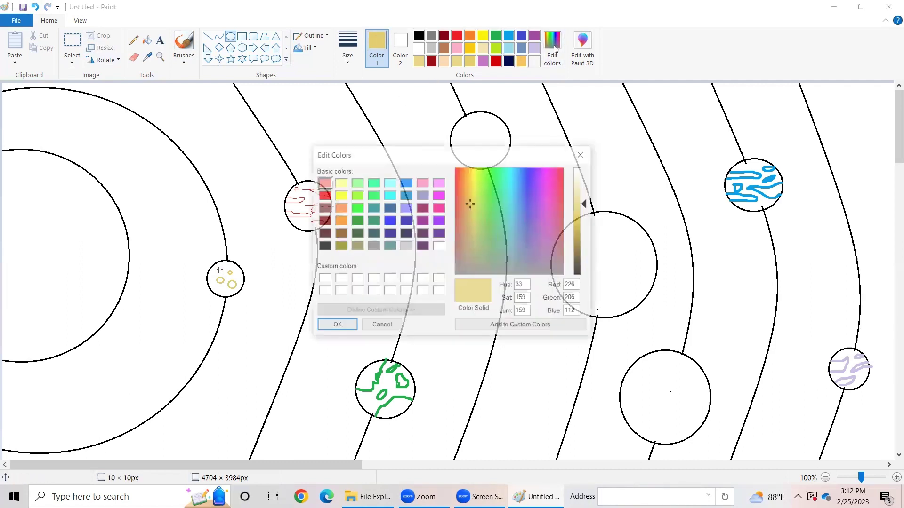
{"action": "left_click", "coordinate": [562, 169]}
{"action": "left_click_drag", "start_coordinate": [582, 202], "coordinate": [583, 246]}
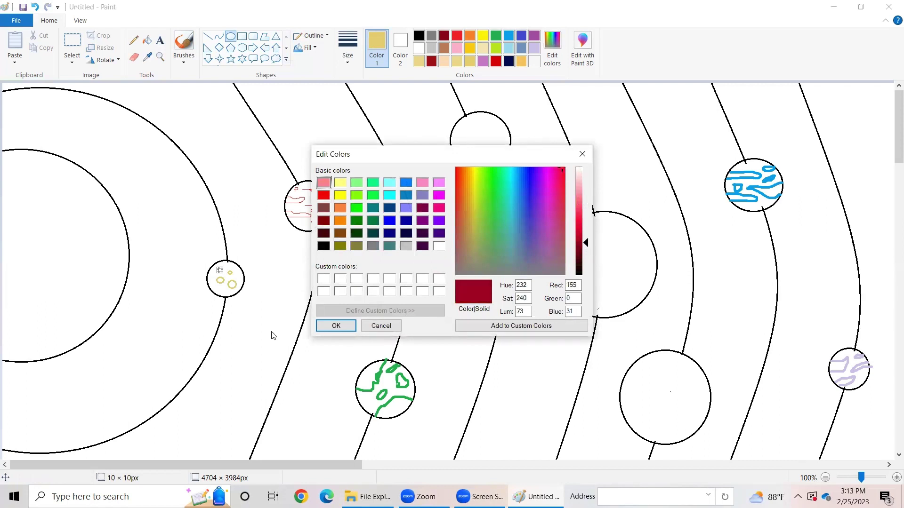
{"action": "left_click", "coordinate": [346, 325]}
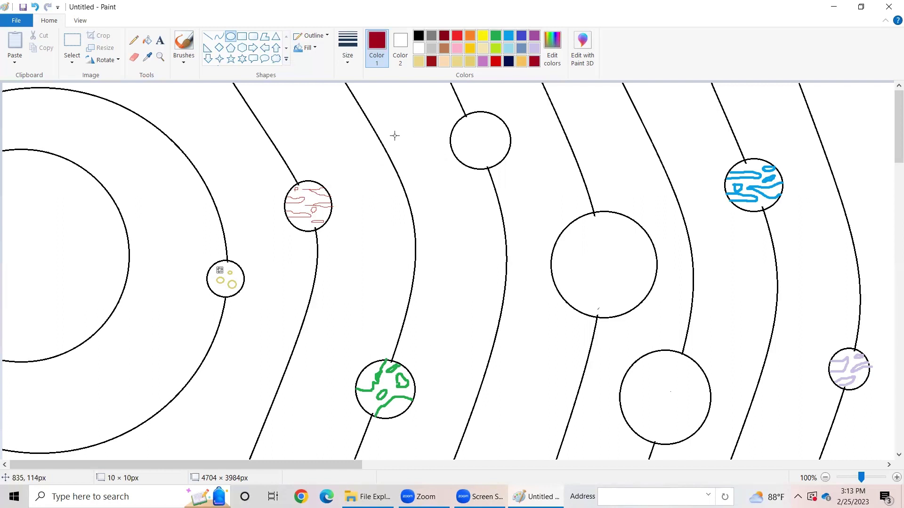
Draw six dark red oval crater outlines of varied sizes inside the fourth planet from the sun.
{"action": "mouse_move", "coordinate": [463, 132]}
{"action": "left_mouse_down"}
{"action": "mouse_move", "coordinate": [482, 148]}
{"action": "mouse_move", "coordinate": [479, 124]}
{"action": "mouse_move", "coordinate": [468, 144]}
{"action": "mouse_move", "coordinate": [496, 154]}
{"action": "left_mouse_up"}
{"action": "left_click_drag", "start_coordinate": [489, 122], "coordinate": [487, 154]}
{"action": "left_click_drag", "start_coordinate": [466, 121], "coordinate": [469, 157]}
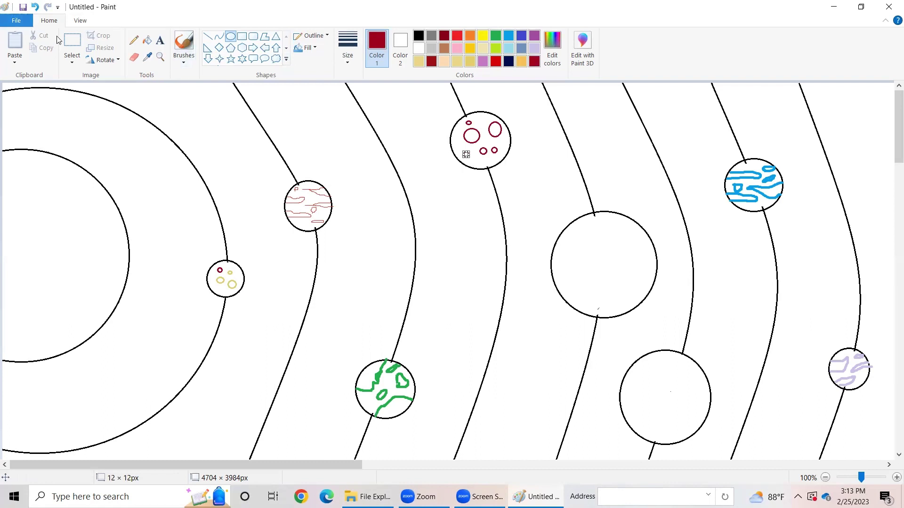
Undo the two small craters on the left side of the fourth planet, keeping its other four craters.
{"action": "left_click", "coordinate": [147, 42]}
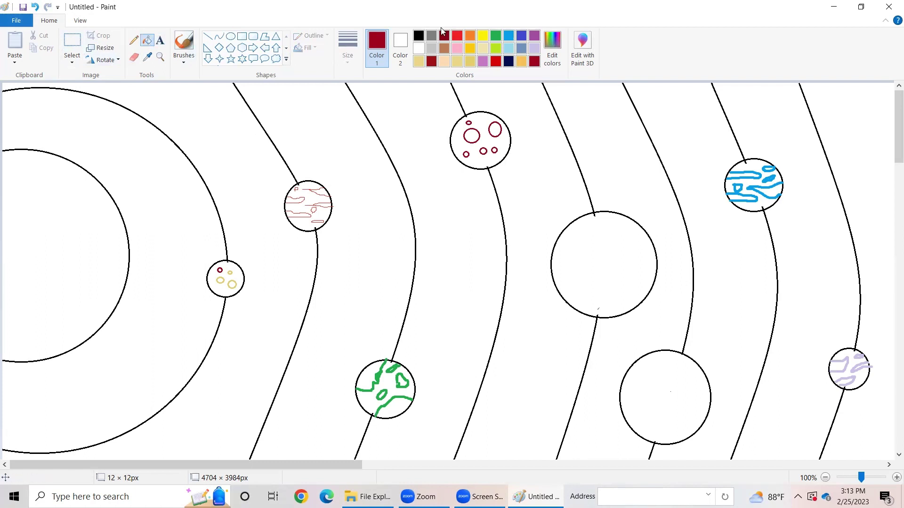
{"action": "left_click", "coordinate": [34, 7]}
{"action": "left_click", "coordinate": [36, 8]}
{"action": "left_click", "coordinate": [36, 8]}
{"action": "left_click", "coordinate": [37, 9]}
{"action": "left_click", "coordinate": [48, 8]}
{"action": "left_click", "coordinate": [47, 8]}
Recolour the dark red crater outline on the nearest planet tan and fill that planet's surface with light yellow.
{"action": "left_click", "coordinate": [469, 61]}
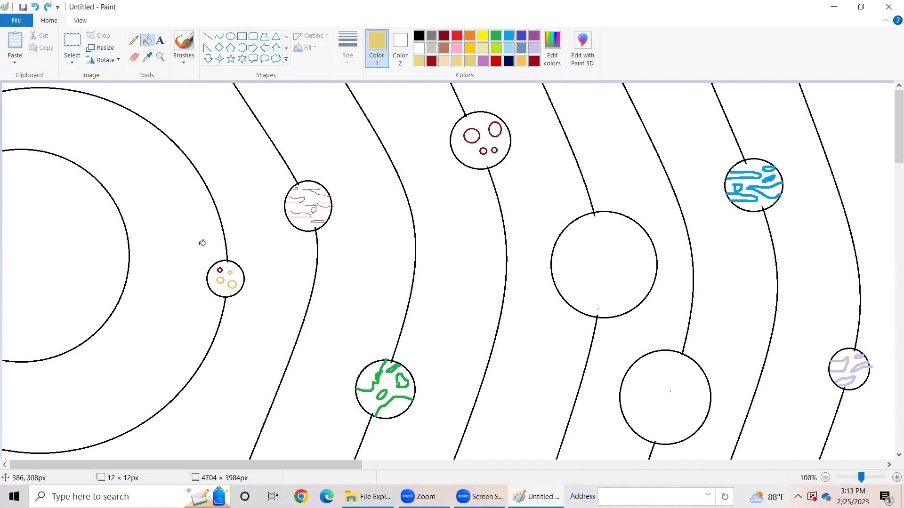
{"action": "left_click", "coordinate": [221, 271]}
{"action": "left_click", "coordinate": [481, 48]}
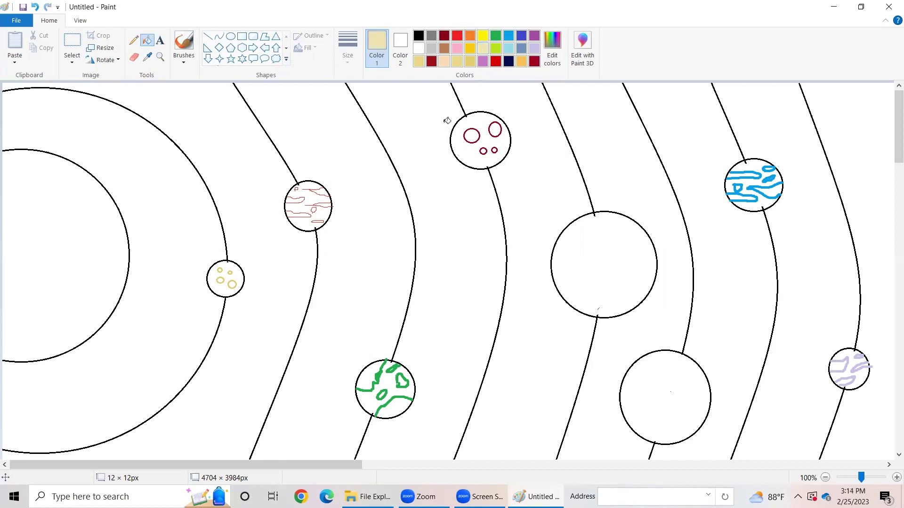
{"action": "left_click", "coordinate": [230, 277]}
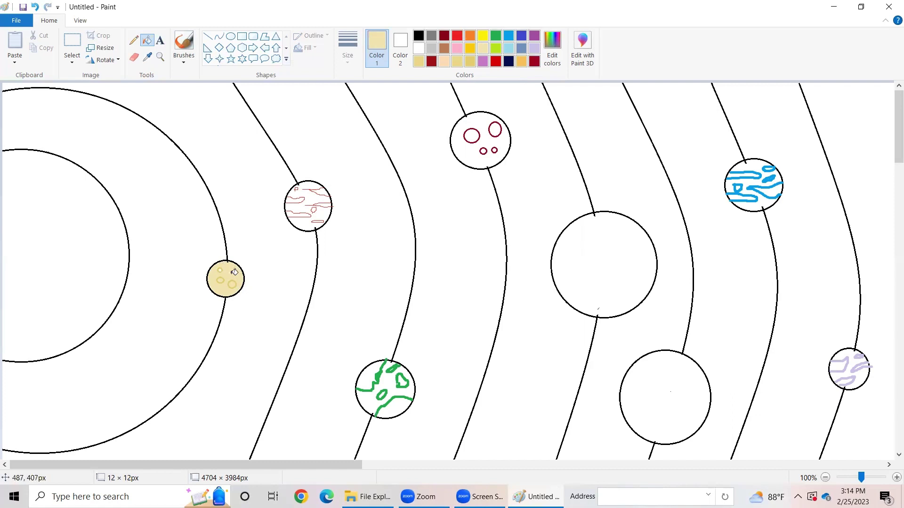
{"action": "left_click", "coordinate": [35, 7]}
Fill the white centres of the two small upper craters on the planet nearest the sun with light yellow.
{"action": "left_click", "coordinate": [160, 56]}
{"action": "left_click", "coordinate": [269, 271]}
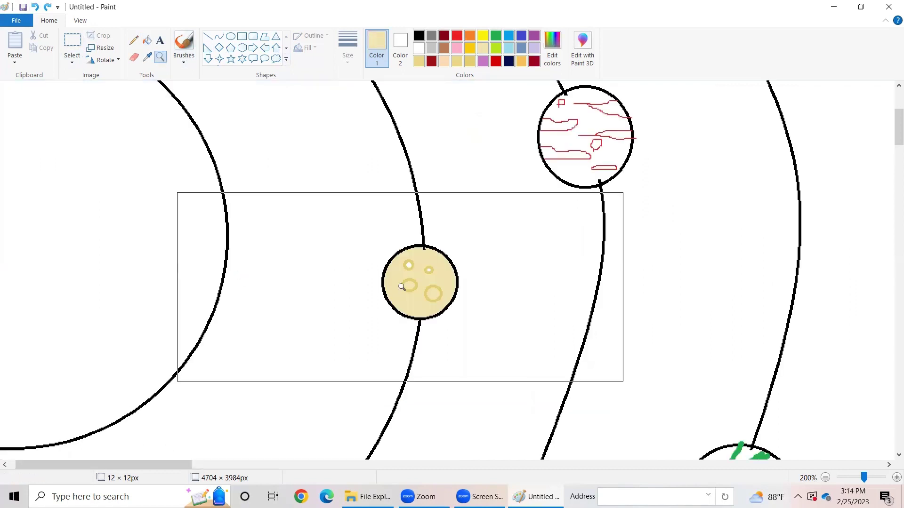
{"action": "left_click", "coordinate": [390, 288]}
{"action": "left_click", "coordinate": [421, 295]}
{"action": "left_click", "coordinate": [218, 248]}
{"action": "left_click", "coordinate": [347, 139]}
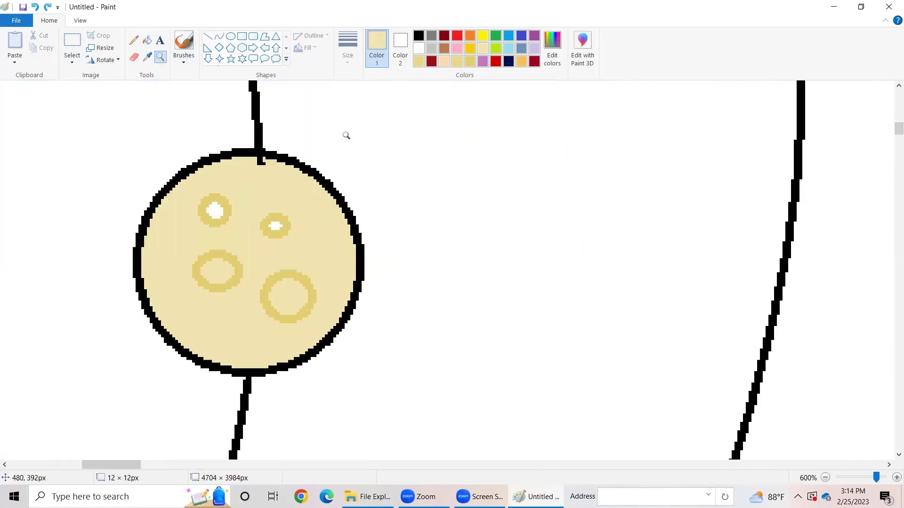
{"action": "left_click", "coordinate": [278, 319]}
{"action": "left_click", "coordinate": [313, 164]}
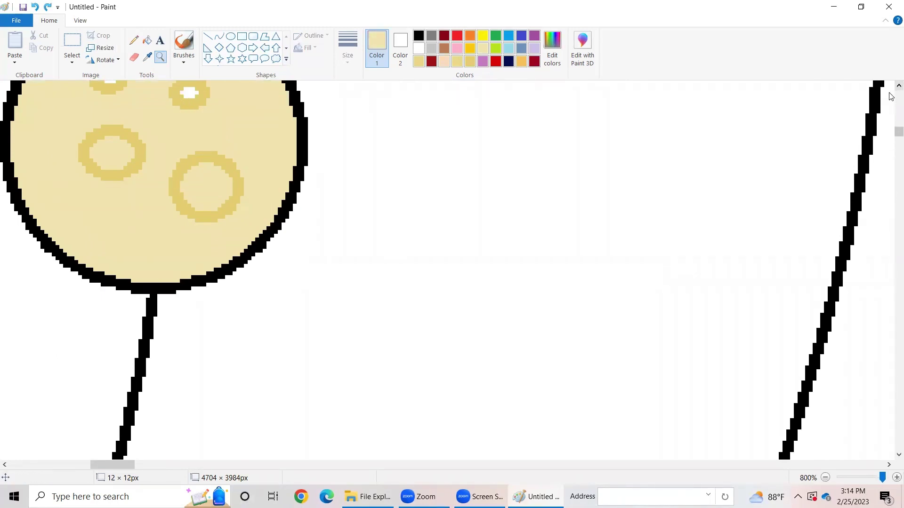
{"action": "left_click_drag", "start_coordinate": [898, 133], "coordinate": [898, 128]}
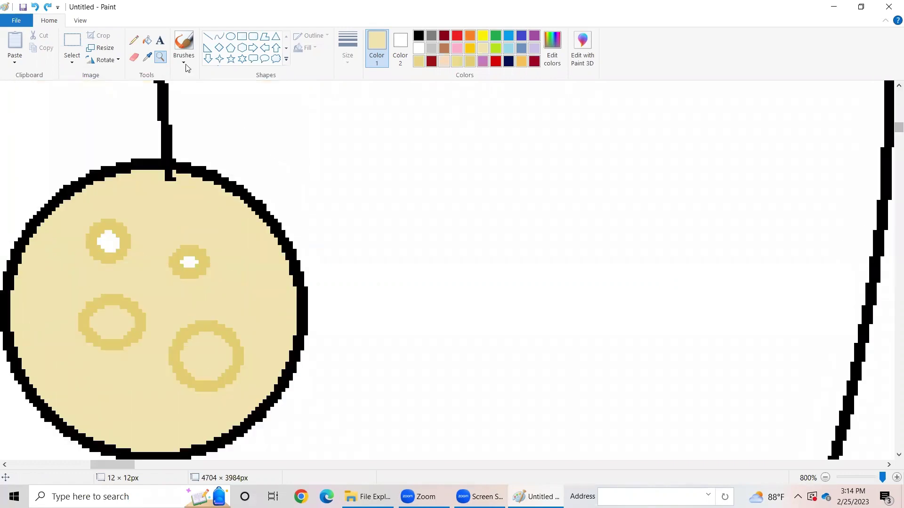
{"action": "left_click", "coordinate": [146, 40]}
{"action": "left_click", "coordinate": [112, 241]}
{"action": "left_click", "coordinate": [189, 262]}
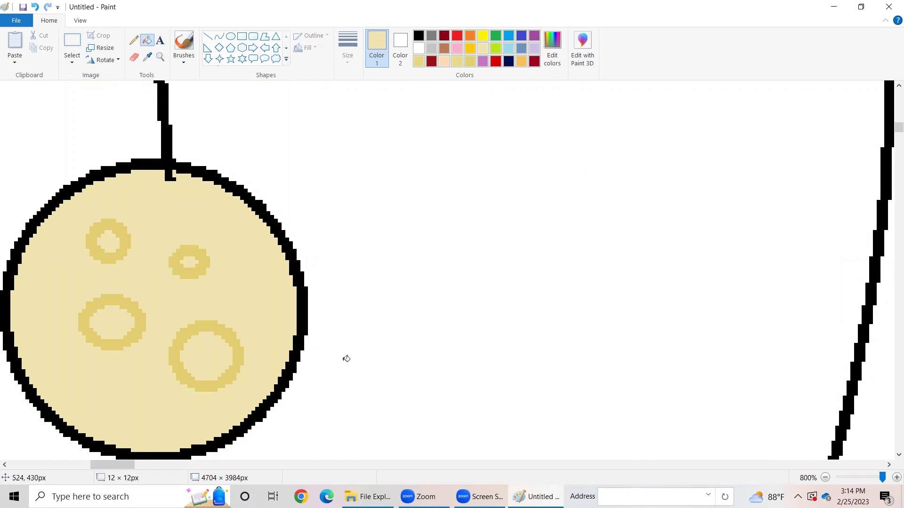
Fill the upper outlined patches and small round spot on the second planet with red, undoing the fill over its background.
{"action": "left_click", "coordinate": [826, 478]}
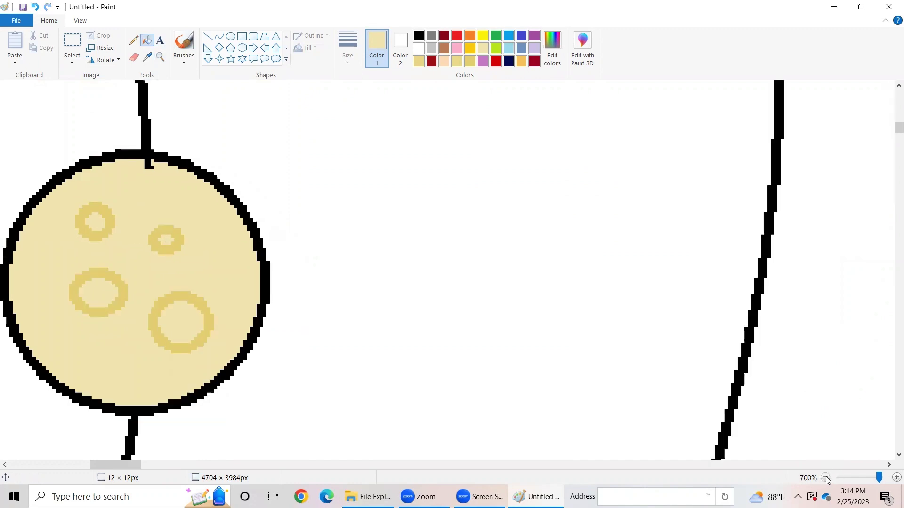
{"action": "left_click", "coordinate": [826, 479]}
{"action": "left_click", "coordinate": [826, 478]}
{"action": "left_click", "coordinate": [826, 478]}
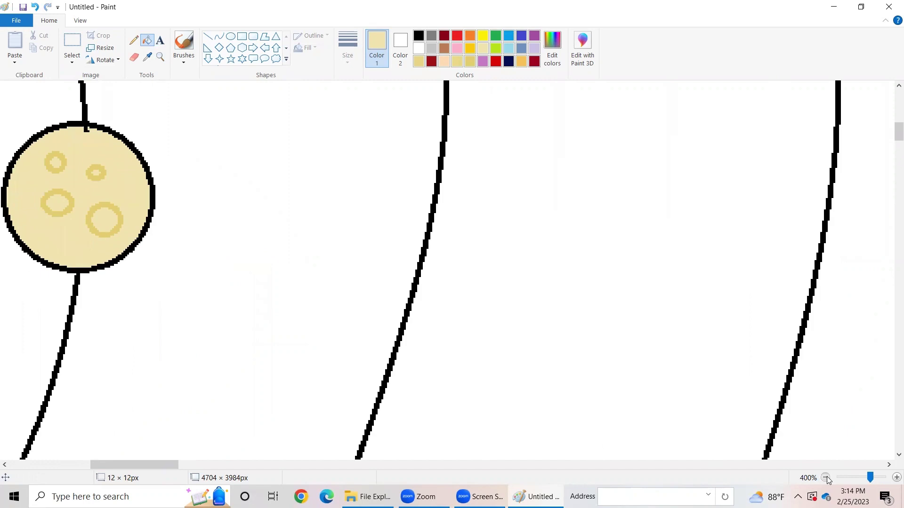
{"action": "left_click", "coordinate": [826, 478]}
{"action": "left_click", "coordinate": [826, 478]}
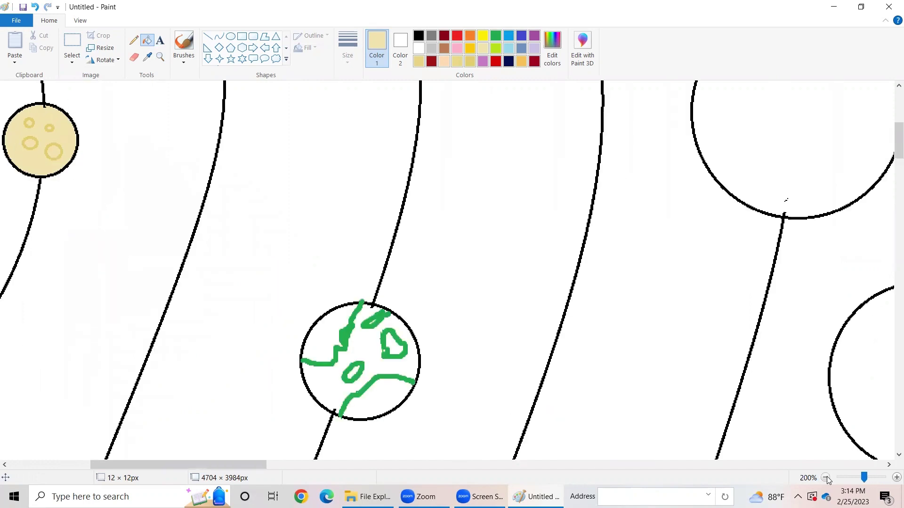
{"action": "left_click", "coordinate": [826, 478]}
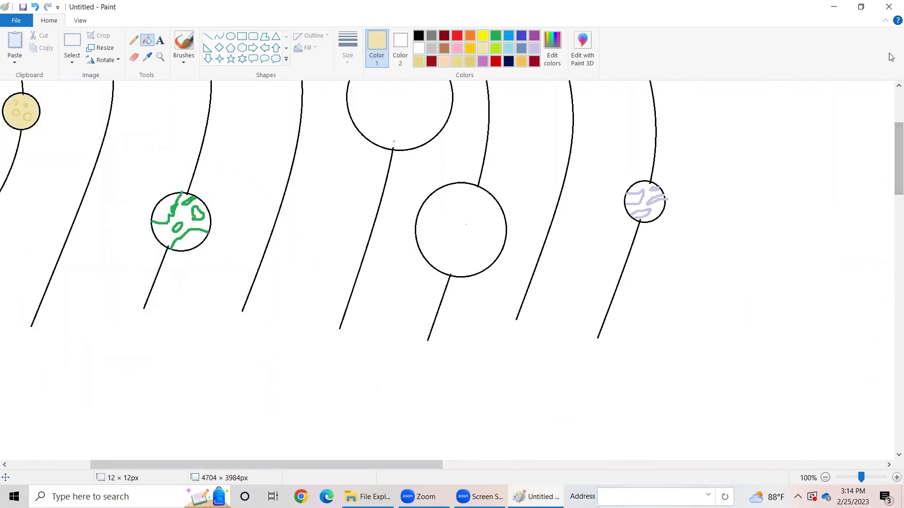
{"action": "left_click_drag", "start_coordinate": [891, 147], "coordinate": [891, 115]}
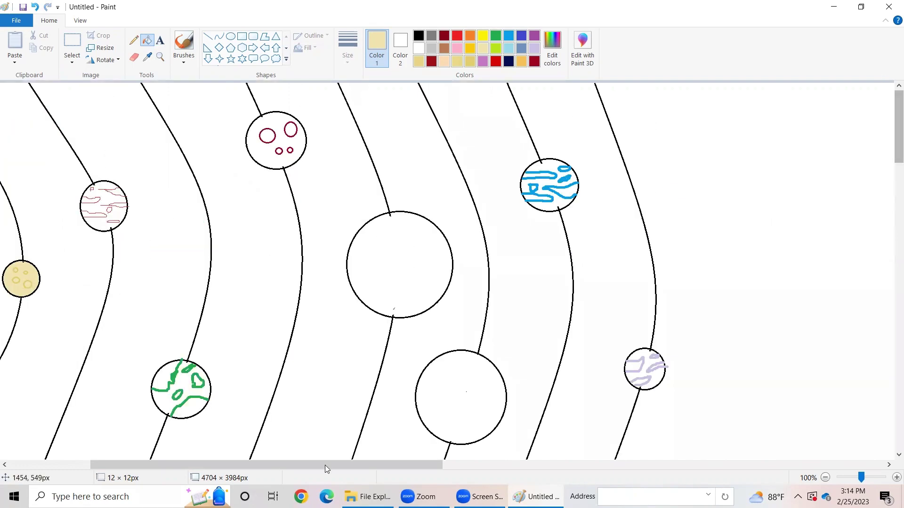
{"action": "left_click_drag", "start_coordinate": [242, 465], "coordinate": [161, 465]}
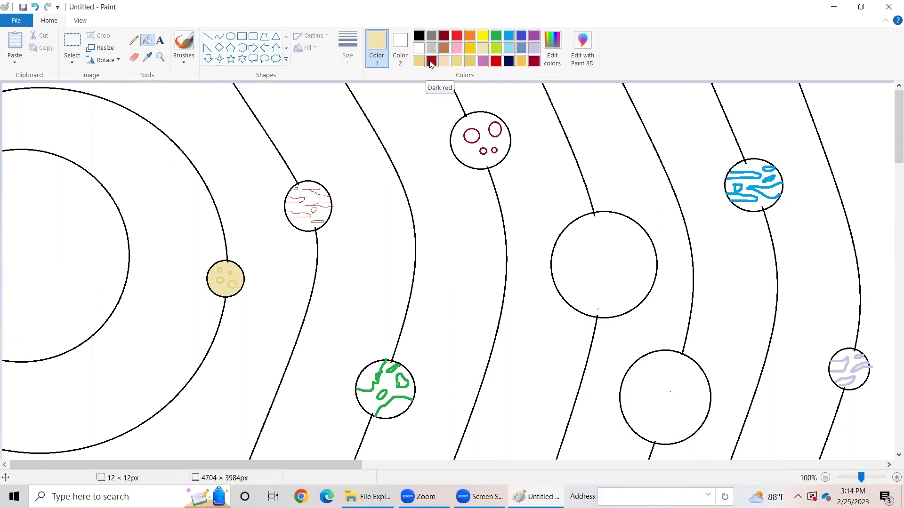
{"action": "left_click", "coordinate": [499, 61]}
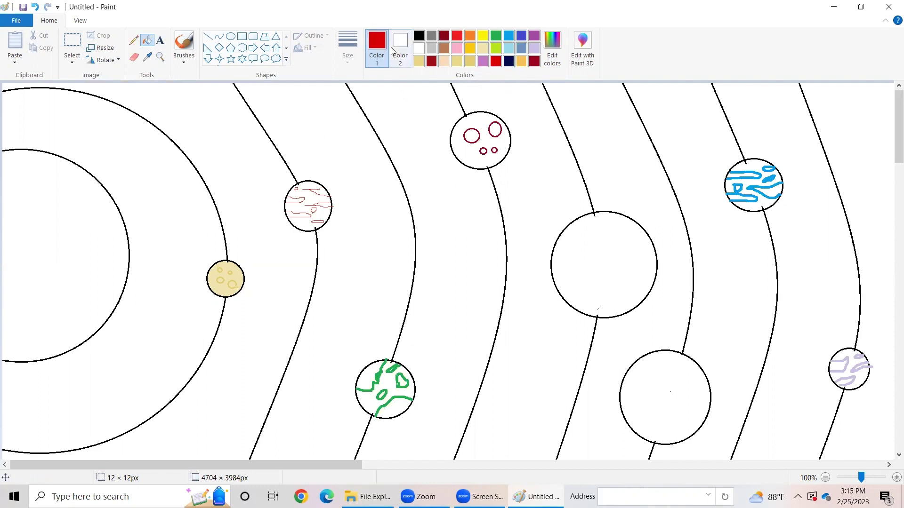
{"action": "left_click", "coordinate": [301, 199]}
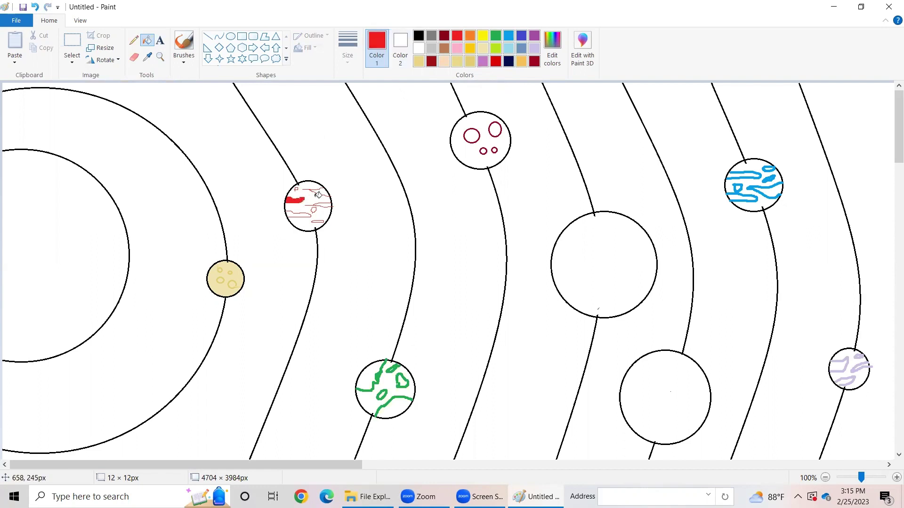
{"action": "left_click", "coordinate": [319, 191]}
{"action": "left_click", "coordinate": [300, 189]}
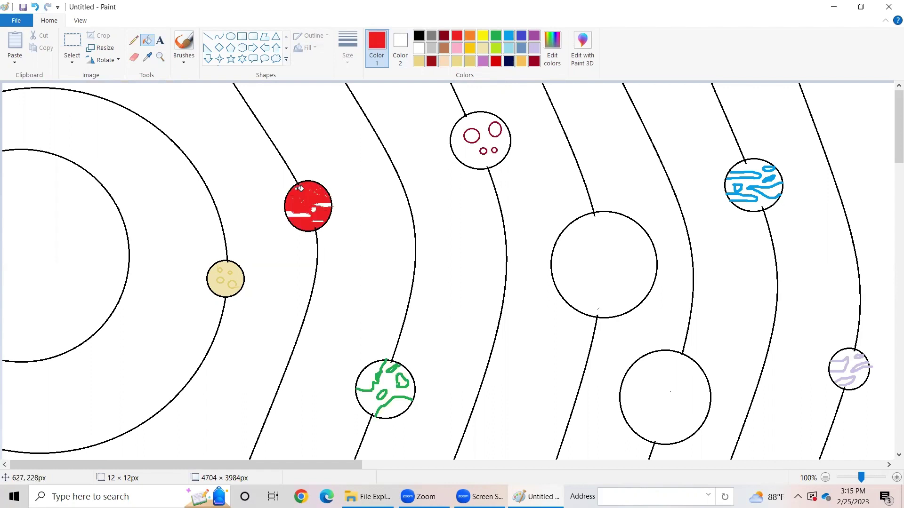
{"action": "left_click", "coordinate": [34, 7]}
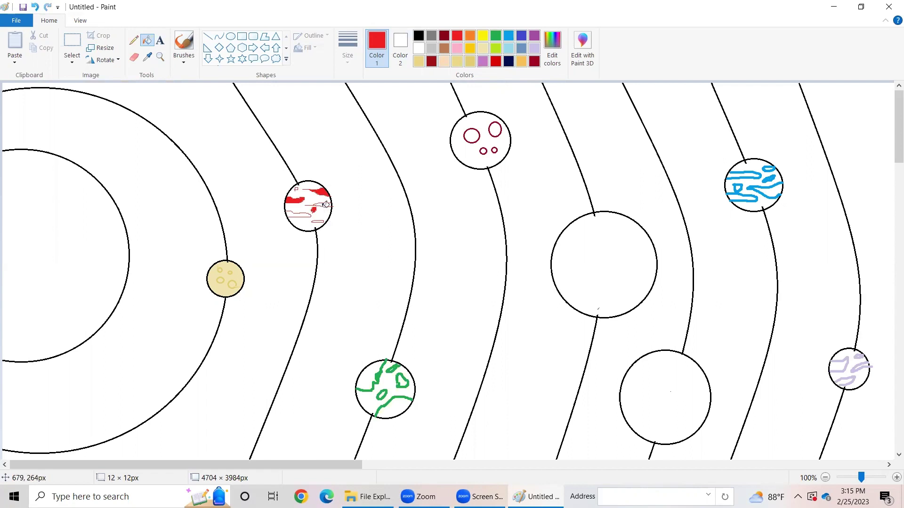
Fill the second planet's lower outlined bands with red and its remaining white surface with dark red.
{"action": "left_click", "coordinate": [291, 214]}
{"action": "left_click", "coordinate": [321, 221]}
{"action": "left_click", "coordinate": [533, 61]}
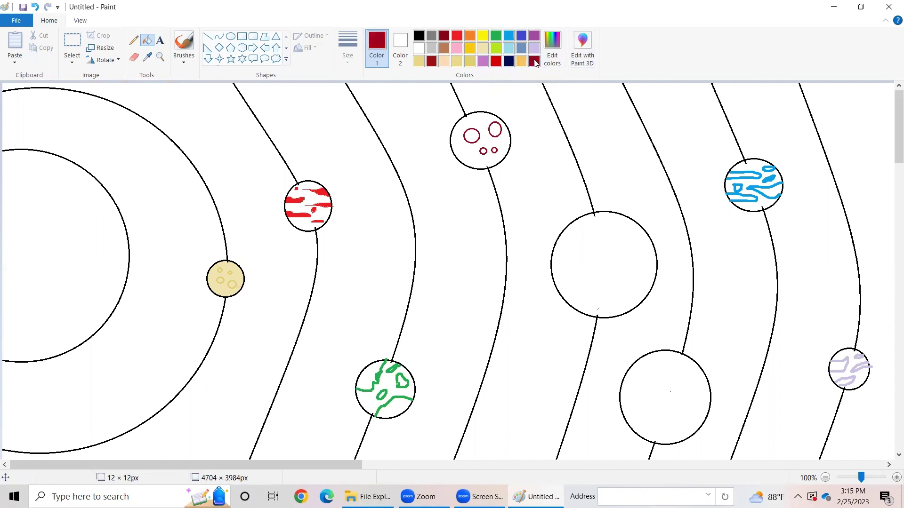
{"action": "left_click", "coordinate": [298, 205]}
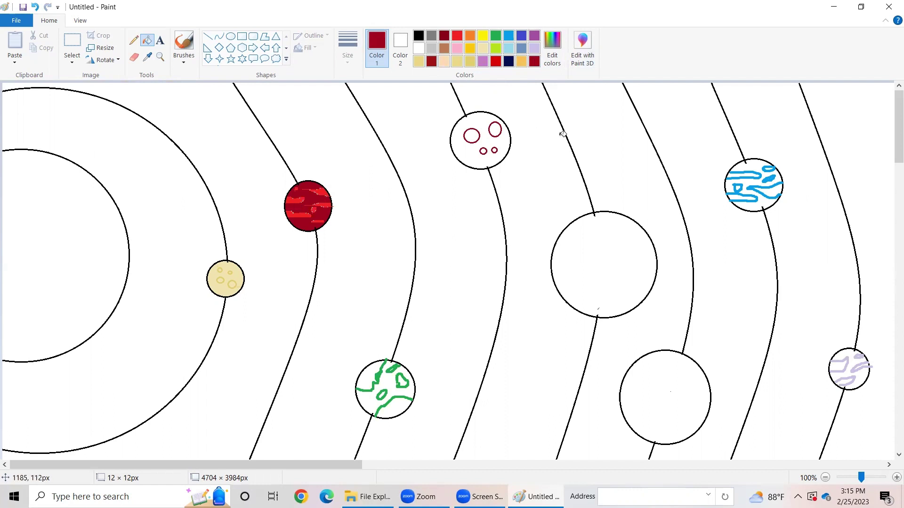
Fill the third planet's two large land masses, central island and right-hand island with lime, undoing the fill on its small top island.
{"action": "left_click", "coordinate": [496, 49]}
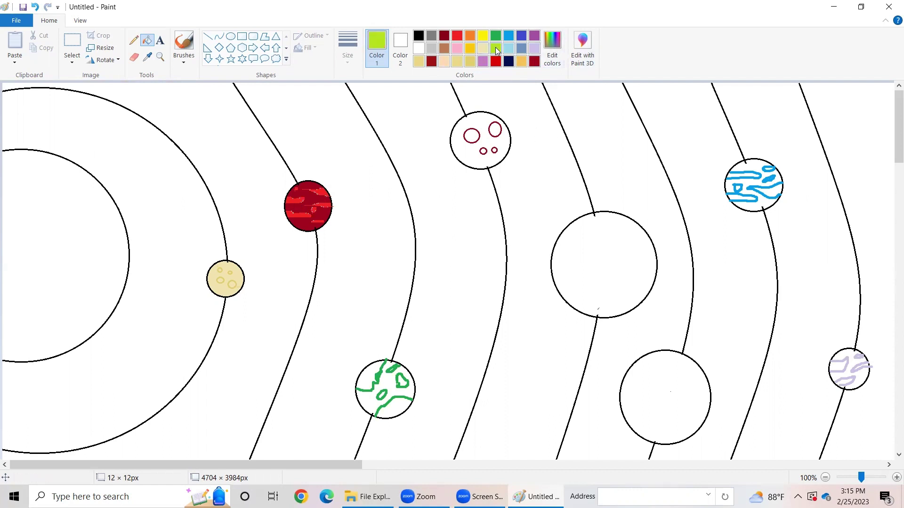
{"action": "left_click", "coordinate": [370, 374]}
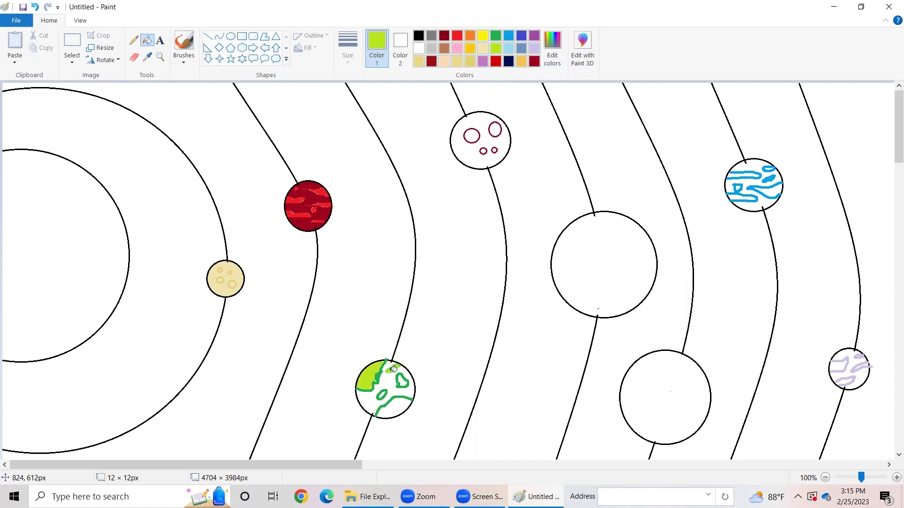
{"action": "left_click", "coordinate": [35, 7]}
{"action": "left_click", "coordinate": [37, 8]}
{"action": "left_click", "coordinate": [391, 409]}
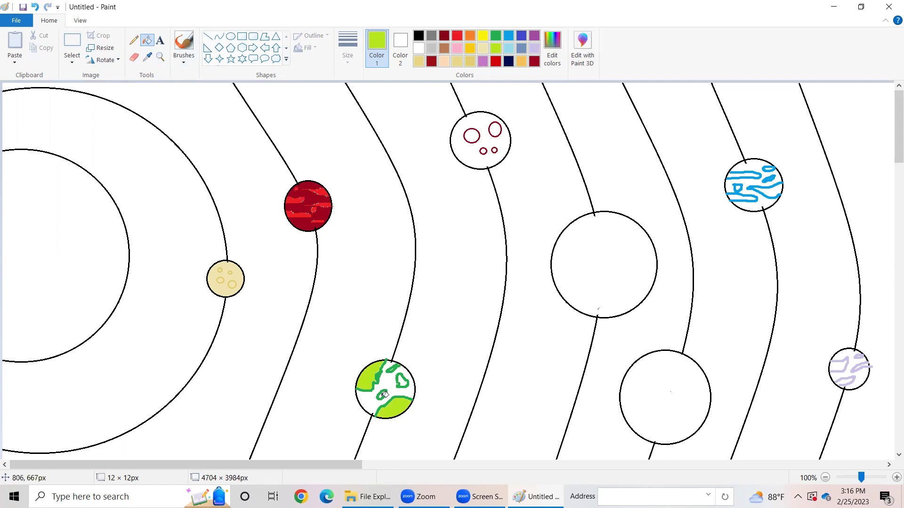
{"action": "left_click", "coordinate": [384, 395]}
{"action": "left_click", "coordinate": [402, 384]}
Try filling the third planet's small top island and central island with lime at 200% zoom, undoing both fills.
{"action": "left_click", "coordinate": [160, 57]}
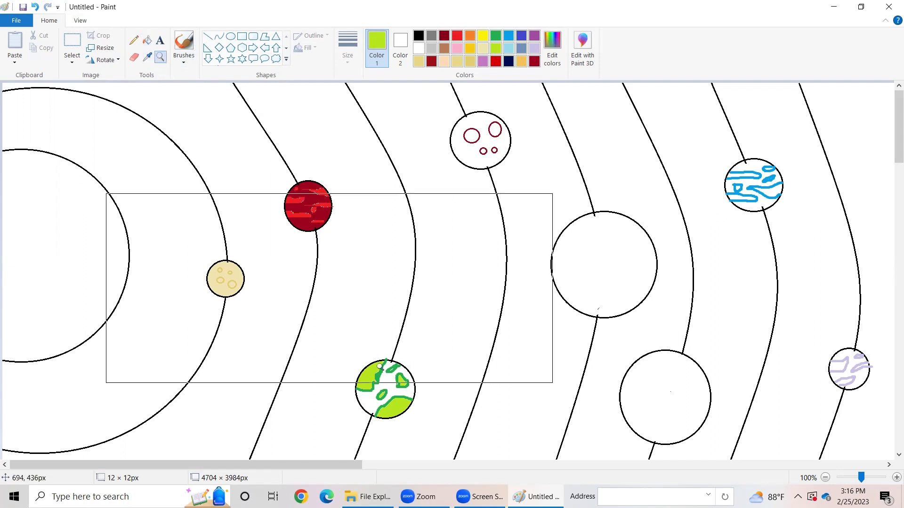
{"action": "left_click", "coordinate": [398, 368]}
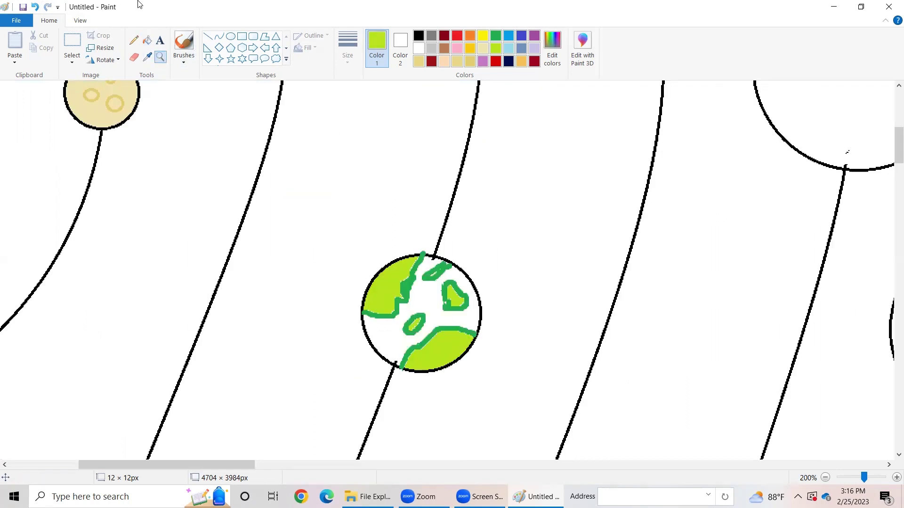
{"action": "left_click", "coordinate": [145, 43]}
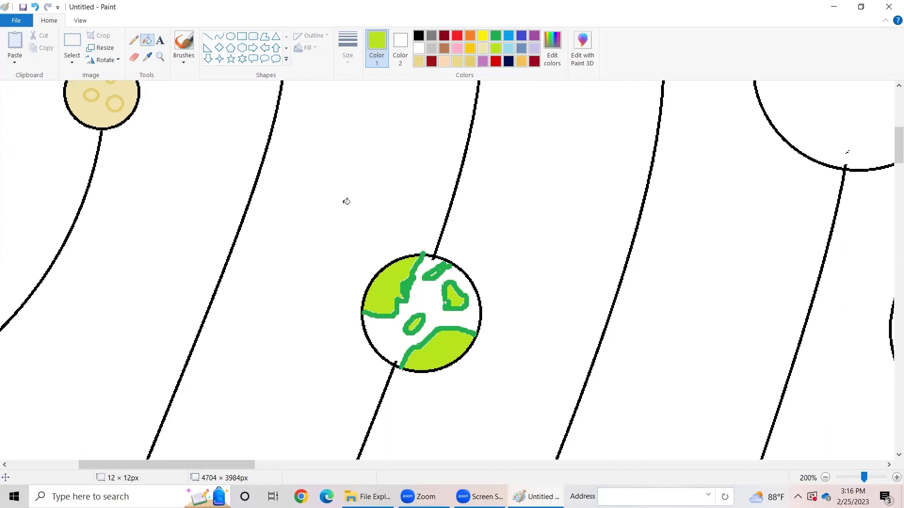
{"action": "left_click", "coordinate": [437, 272]}
{"action": "left_click", "coordinate": [35, 7]}
{"action": "left_click", "coordinate": [161, 57]}
{"action": "left_click", "coordinate": [148, 40]}
{"action": "left_click", "coordinate": [414, 324]}
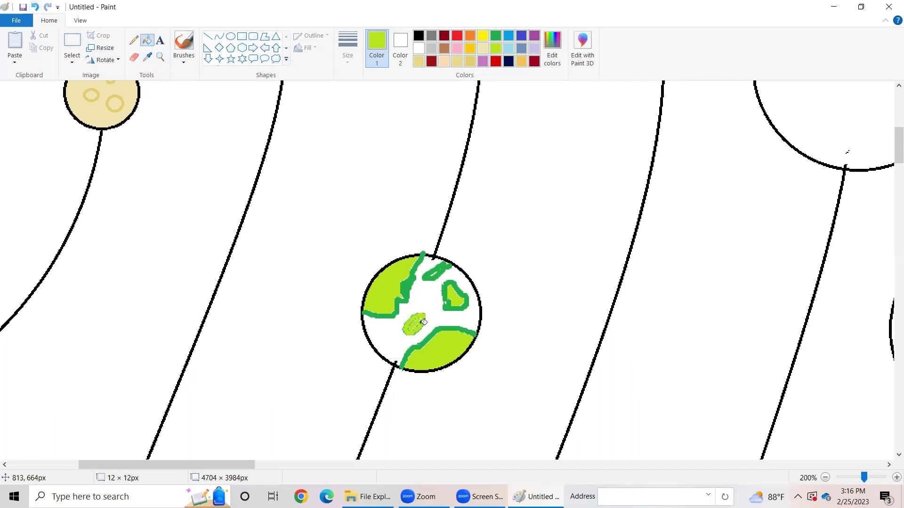
{"action": "left_click", "coordinate": [35, 6]}
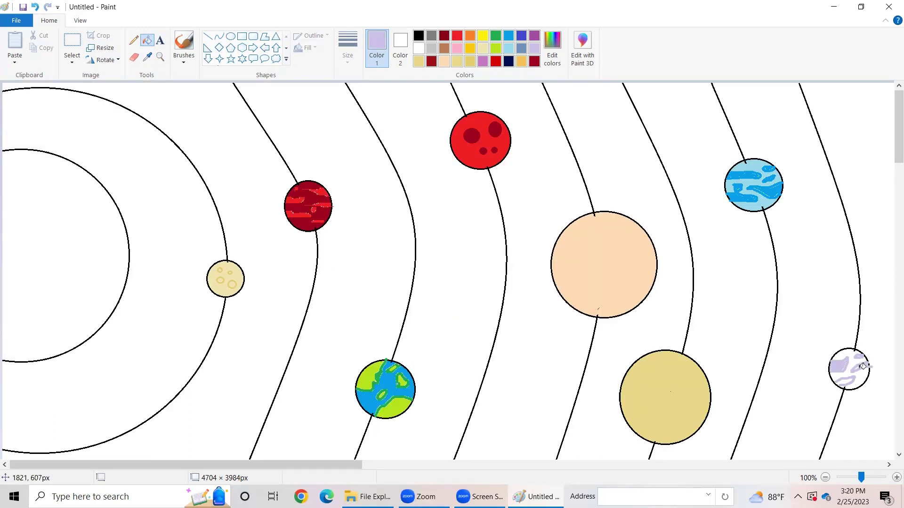
Try filling the outermost planet with lavender, undo it, and return to the fill tool after a brief brush test.
{"action": "left_click", "coordinate": [859, 369]}
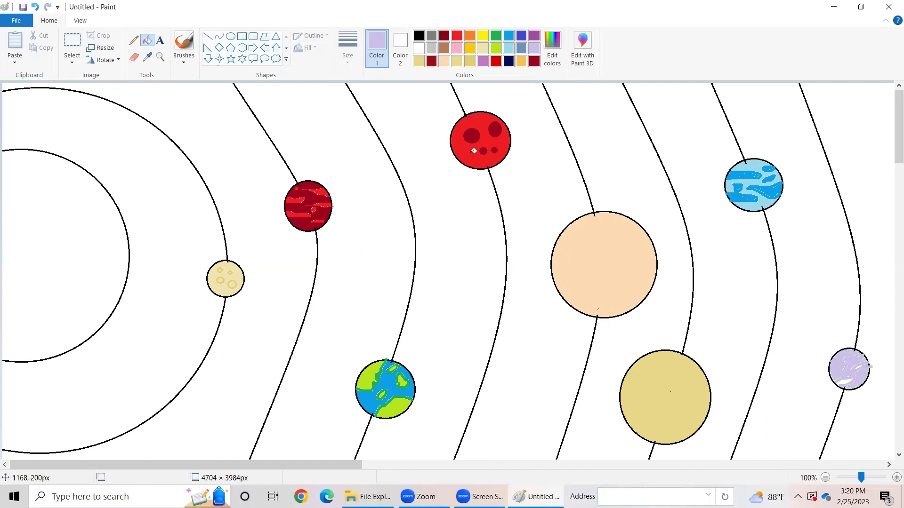
{"action": "left_click", "coordinate": [35, 7]}
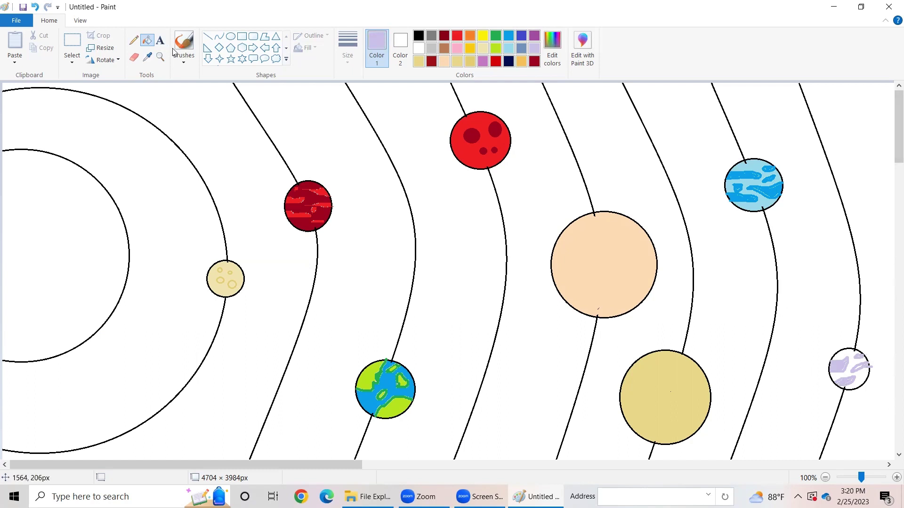
{"action": "left_click", "coordinate": [184, 56]}
{"action": "left_click", "coordinate": [185, 80]}
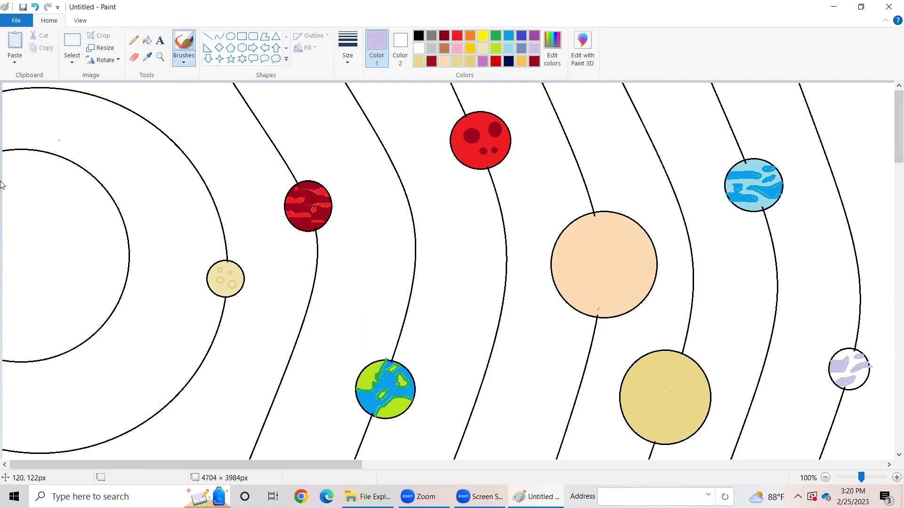
{"action": "left_click", "coordinate": [151, 42]}
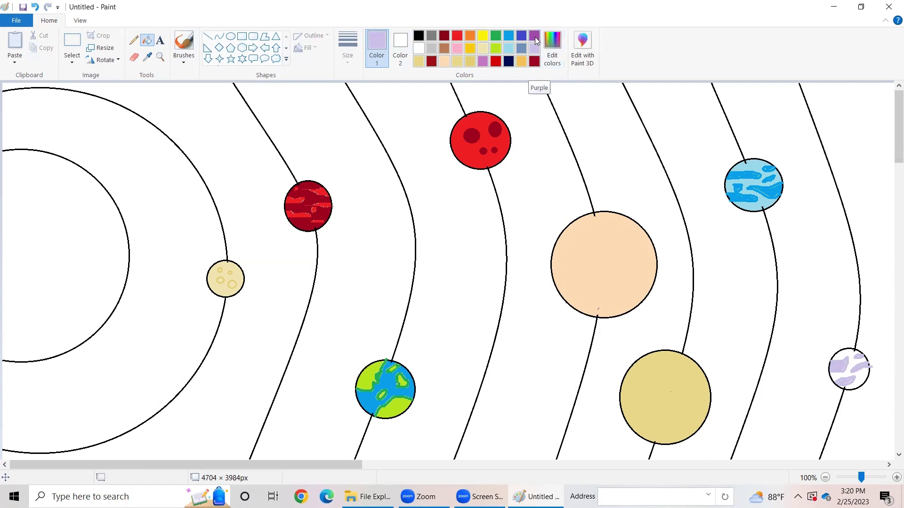
Fill the outermost planet's white background with purple and the sun with yellow.
{"action": "left_click", "coordinate": [534, 37]}
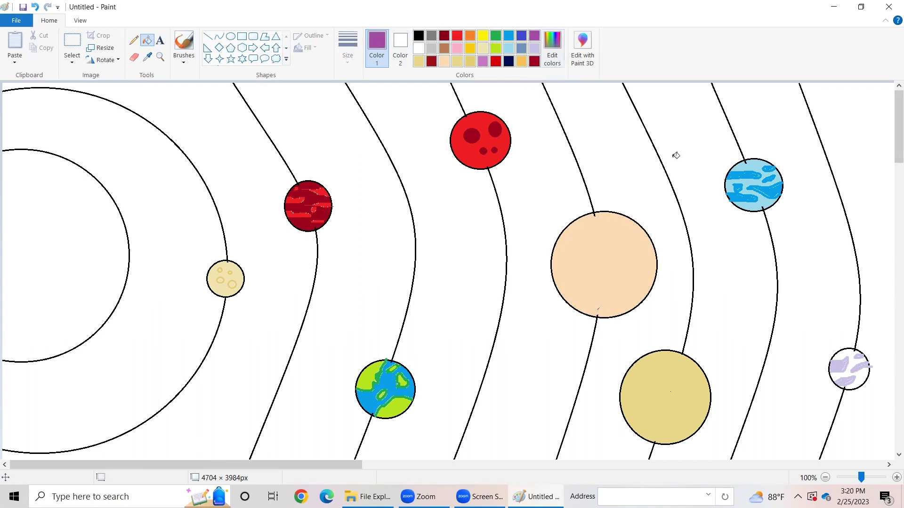
{"action": "left_click", "coordinate": [853, 357]}
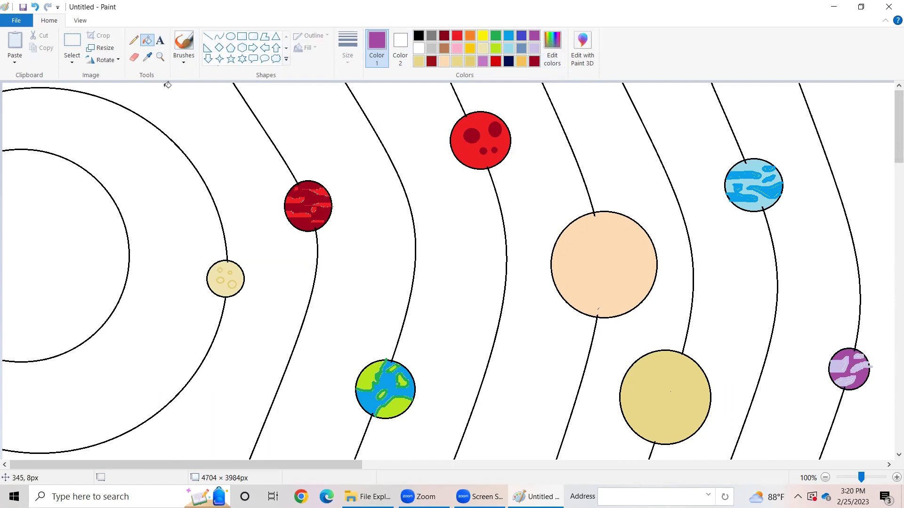
{"action": "left_click", "coordinate": [483, 37]}
{"action": "left_click", "coordinate": [88, 228]}
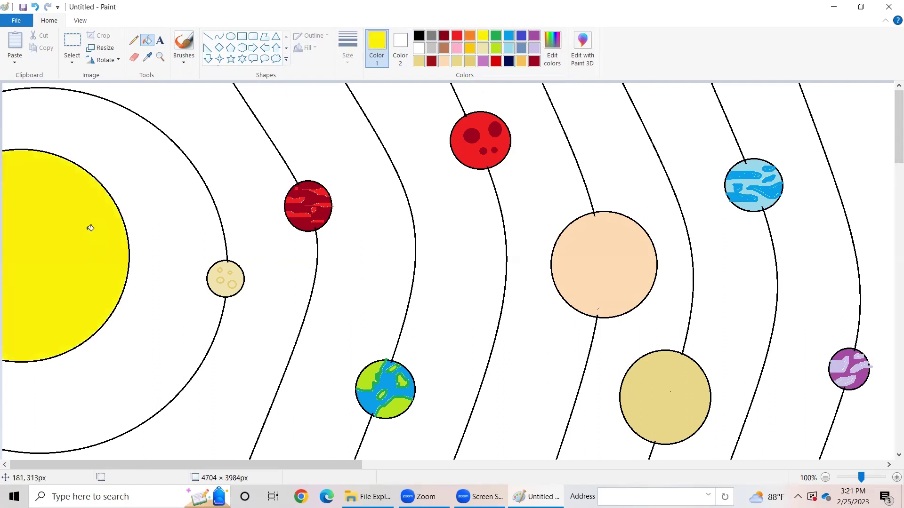
Shade the sun's outer area with gold using the oil brush at its thickest size, undoing the strokes that cross the outline.
{"action": "left_click", "coordinate": [183, 47]}
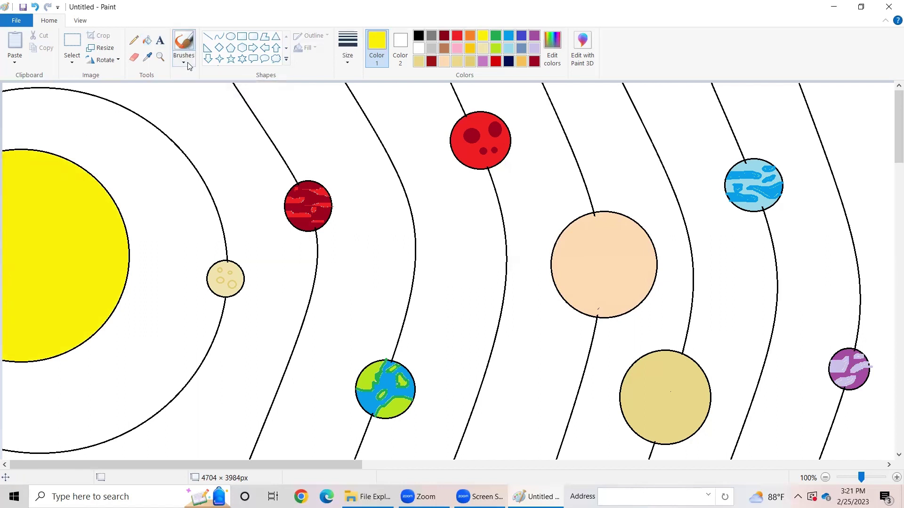
{"action": "left_click", "coordinate": [183, 61]}
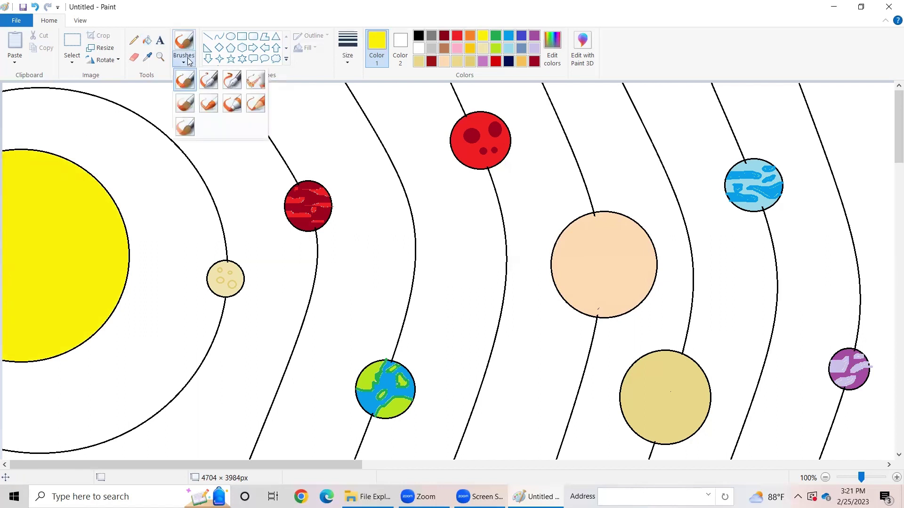
{"action": "left_click", "coordinate": [185, 104]}
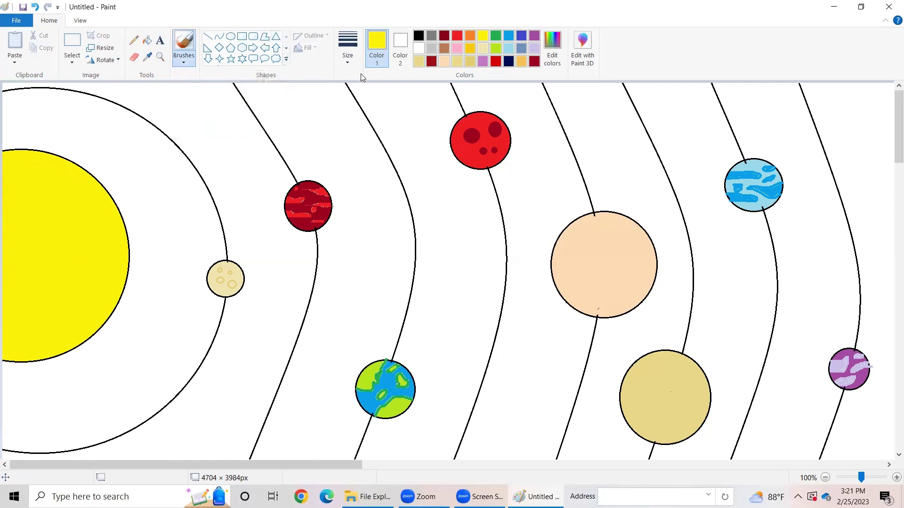
{"action": "left_click", "coordinate": [347, 49]}
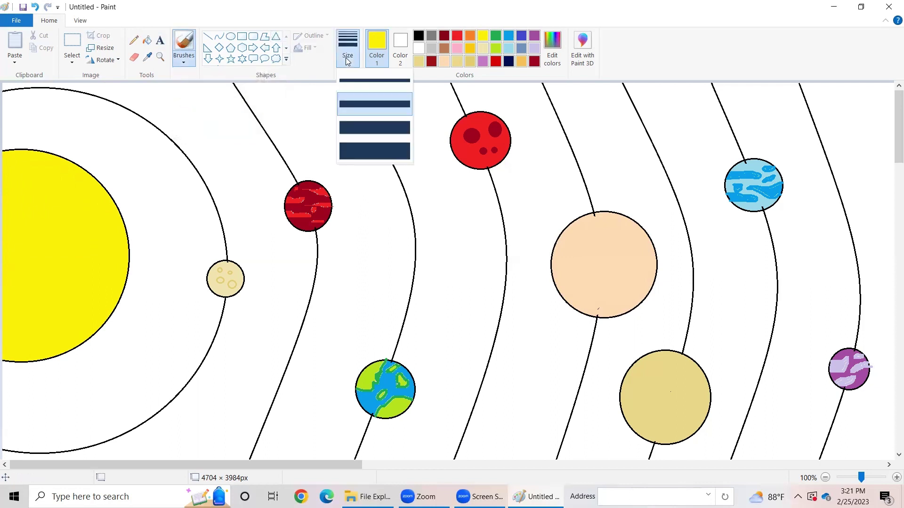
{"action": "left_click", "coordinate": [372, 153]}
{"action": "left_click", "coordinate": [469, 49]}
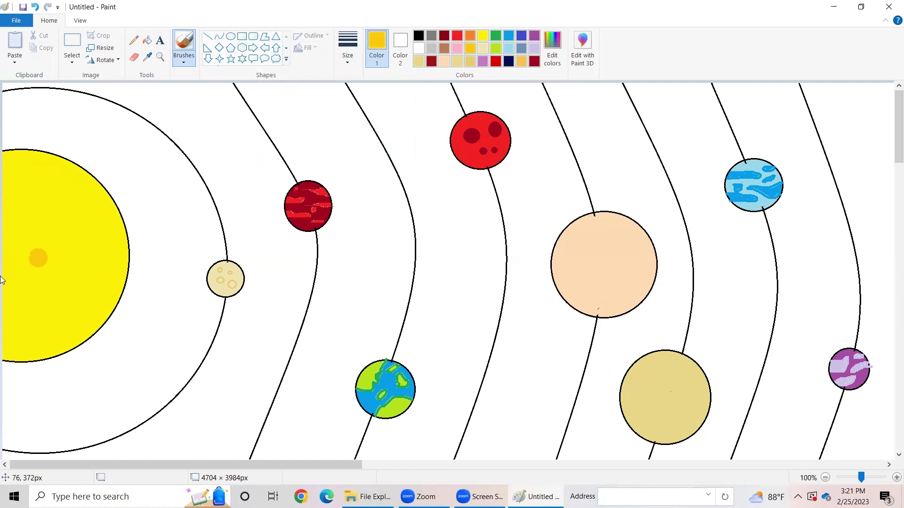
{"action": "mouse_move", "coordinate": [13, 172]}
{"action": "left_mouse_down"}
{"action": "mouse_move", "coordinate": [61, 193]}
{"action": "mouse_move", "coordinate": [107, 271]}
{"action": "mouse_move", "coordinate": [105, 297]}
{"action": "mouse_move", "coordinate": [15, 353]}
{"action": "mouse_move", "coordinate": [12, 347]}
{"action": "mouse_move", "coordinate": [49, 337]}
{"action": "mouse_move", "coordinate": [69, 314]}
{"action": "mouse_move", "coordinate": [87, 256]}
{"action": "mouse_move", "coordinate": [51, 195]}
{"action": "mouse_move", "coordinate": [14, 169]}
{"action": "mouse_move", "coordinate": [35, 168]}
{"action": "left_mouse_up"}
{"action": "mouse_move", "coordinate": [126, 258]}
{"action": "left_mouse_down"}
{"action": "mouse_move", "coordinate": [74, 193]}
{"action": "mouse_move", "coordinate": [39, 172]}
{"action": "mouse_move", "coordinate": [4, 168]}
{"action": "mouse_move", "coordinate": [36, 150]}
{"action": "mouse_move", "coordinate": [68, 155]}
{"action": "mouse_move", "coordinate": [111, 206]}
{"action": "mouse_move", "coordinate": [134, 267]}
{"action": "left_mouse_up"}
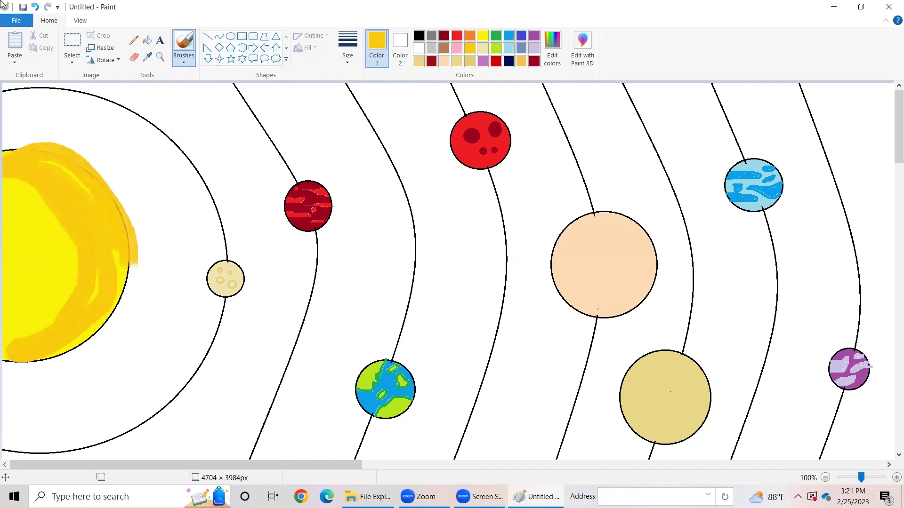
{"action": "double_click", "coordinate": [35, 6]}
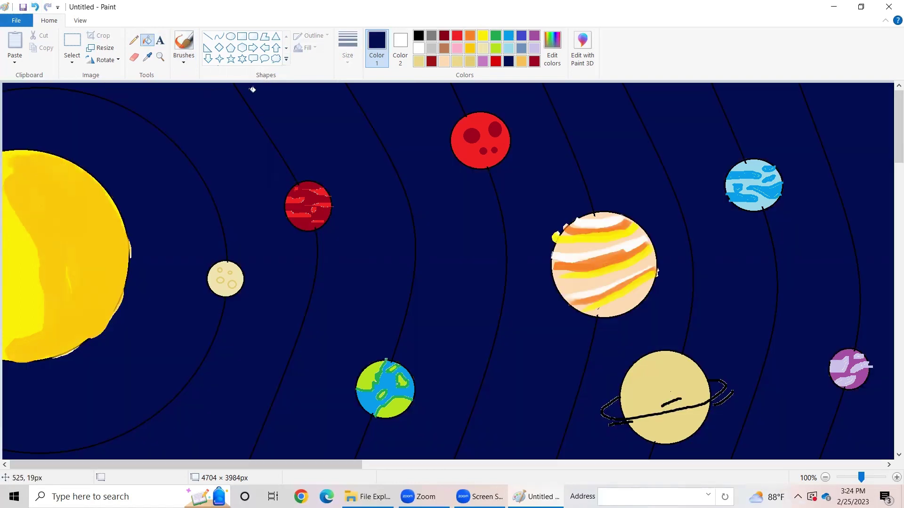
Draw a cluster of five tiny white six-point stars, about 12 px wide, between the sun and the first planet.
{"action": "left_click", "coordinate": [243, 57]}
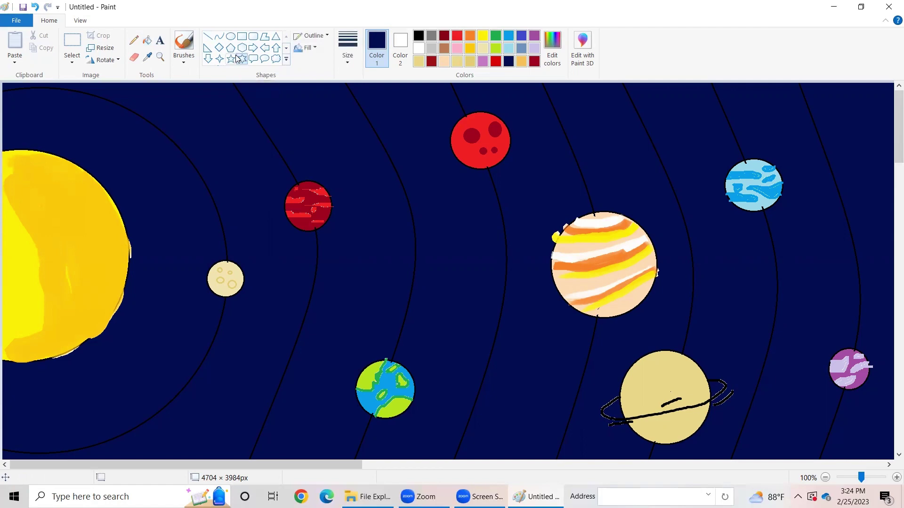
{"action": "left_click", "coordinate": [418, 49]}
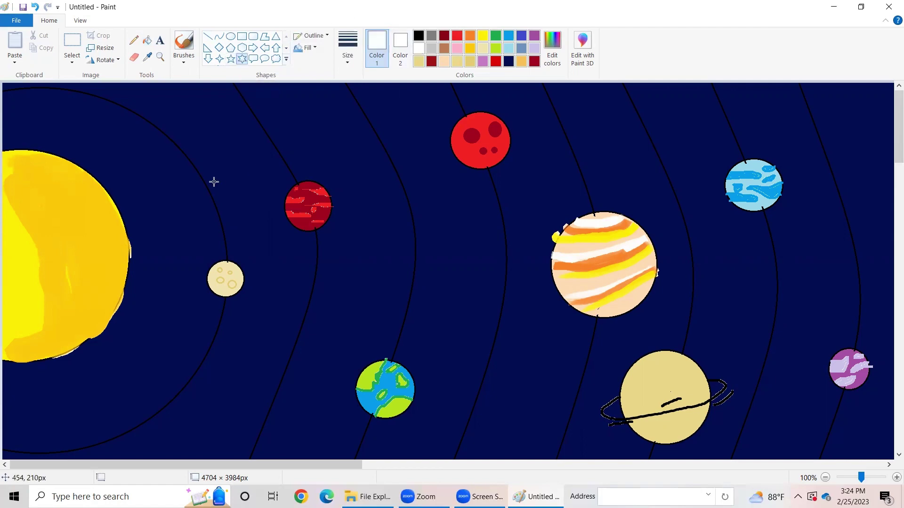
{"action": "left_click_drag", "start_coordinate": [163, 187], "coordinate": [169, 193]}
{"action": "left_click_drag", "start_coordinate": [168, 191], "coordinate": [166, 189]}
{"action": "mouse_move", "coordinate": [171, 221]}
{"action": "left_mouse_down"}
{"action": "mouse_move", "coordinate": [176, 227]}
{"action": "mouse_move", "coordinate": [191, 213]}
{"action": "mouse_move", "coordinate": [144, 214]}
{"action": "mouse_move", "coordinate": [168, 215]}
{"action": "left_mouse_up"}
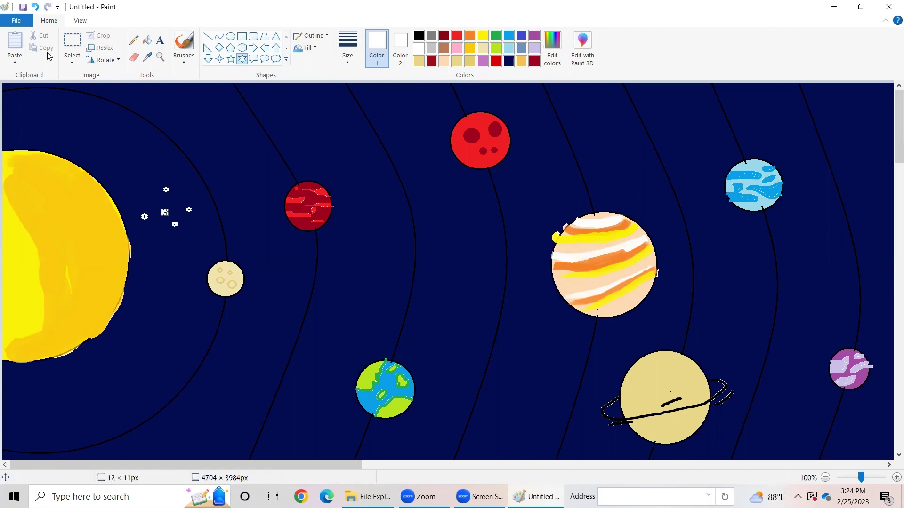
Switch to the rectangular selection tool.
{"action": "left_click", "coordinate": [75, 45]}
{"action": "left_click", "coordinate": [73, 61]}
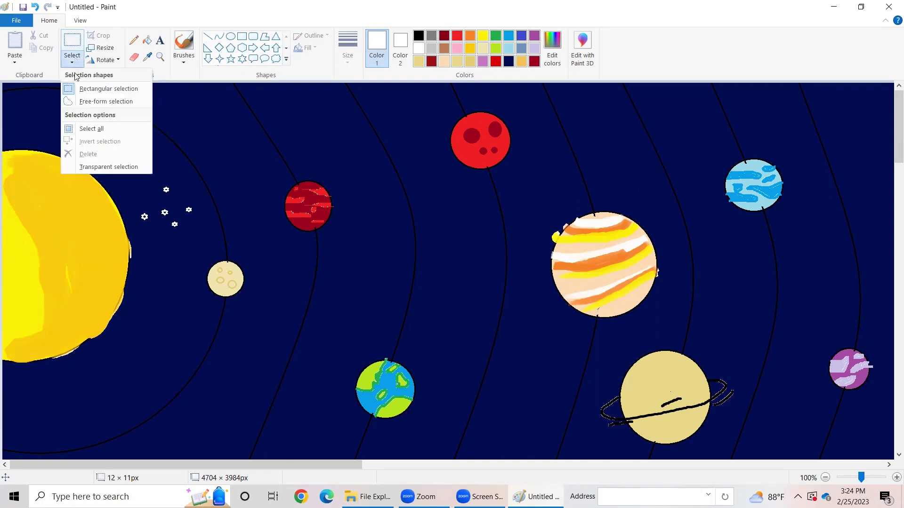
{"action": "left_click", "coordinate": [78, 91]}
{"action": "left_click_drag", "start_coordinate": [124, 181], "coordinate": [203, 233]}
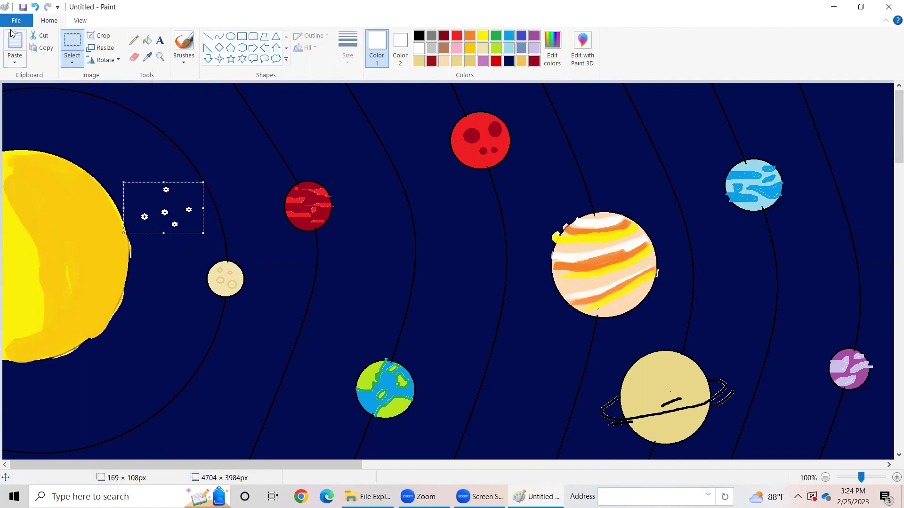
{"action": "left_click", "coordinate": [35, 6]}
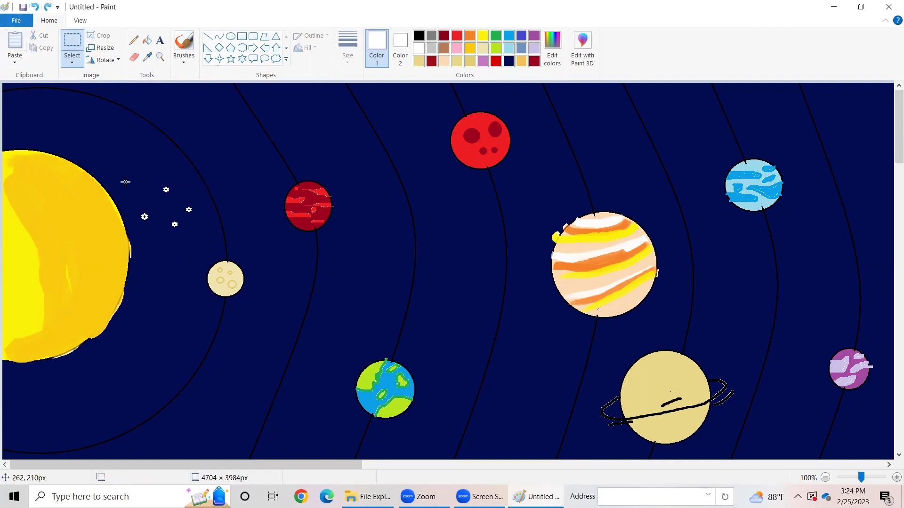
{"action": "left_click", "coordinate": [47, 6]}
{"action": "left_click_drag", "start_coordinate": [128, 182], "coordinate": [153, 247]}
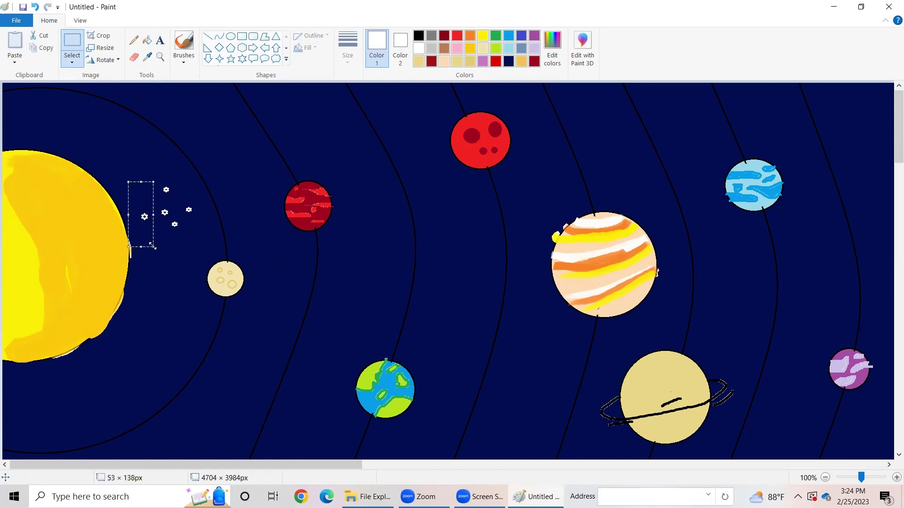
{"action": "left_click", "coordinate": [35, 7]}
{"action": "left_click", "coordinate": [48, 7]}
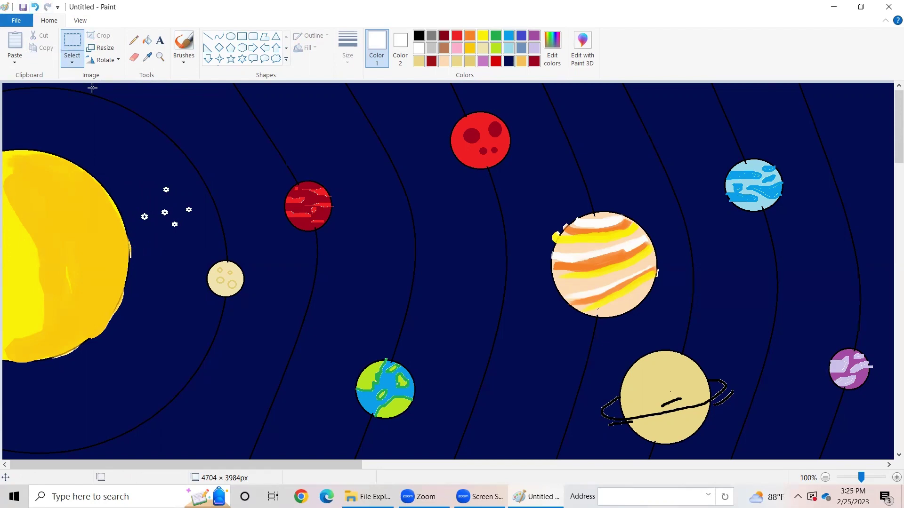
Copy the five-star cluster and paste copies beside the sun's lower half, above the blue-green planet and along the sun's lower edge.
{"action": "left_click_drag", "start_coordinate": [137, 218], "coordinate": [200, 230]}
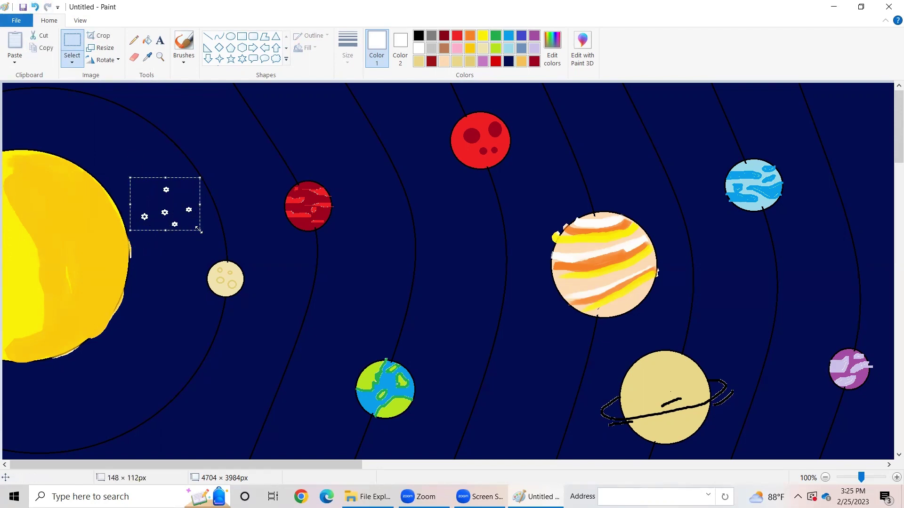
{"action": "left_click", "coordinate": [46, 49]}
{"action": "left_click", "coordinate": [15, 42]}
{"action": "left_click_drag", "start_coordinate": [23, 110], "coordinate": [153, 304]}
{"action": "left_click", "coordinate": [15, 42]}
{"action": "left_click_drag", "start_coordinate": [57, 121], "coordinate": [369, 298]}
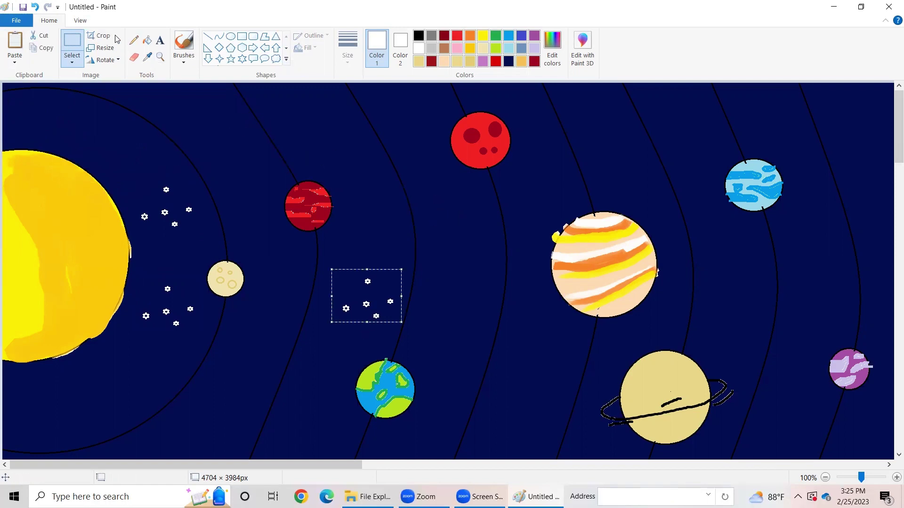
{"action": "left_click", "coordinate": [20, 42]}
{"action": "left_click_drag", "start_coordinate": [32, 93], "coordinate": [133, 341]}
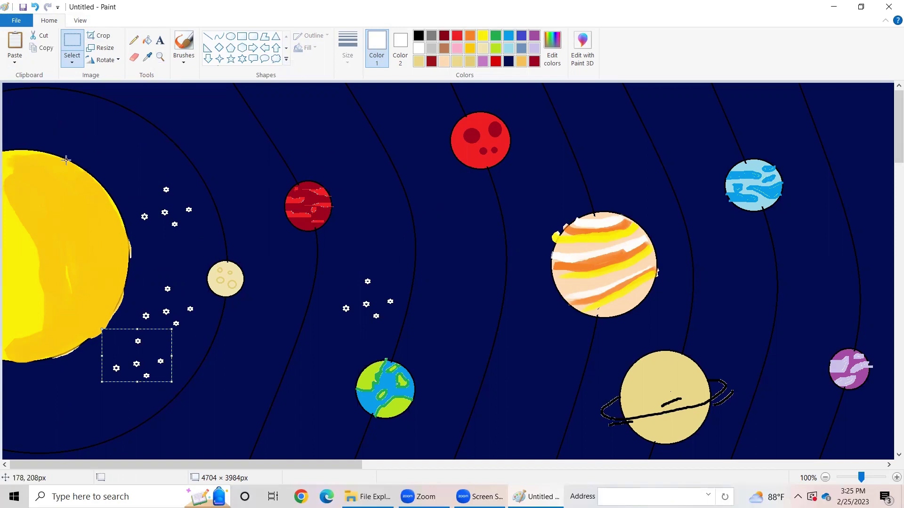
{"action": "left_click", "coordinate": [14, 43]}
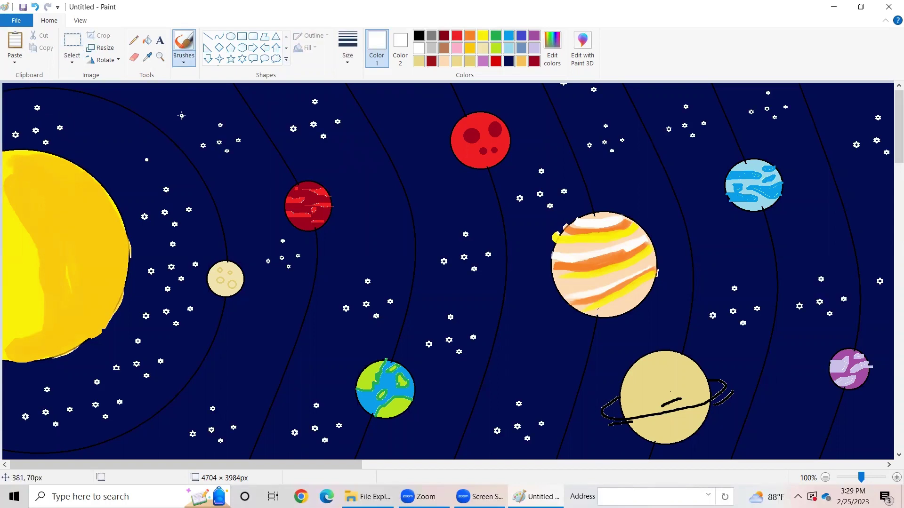
Dot small single white stars with the brush around the first planet and across the lower inner orbits.
{"action": "left_click", "coordinate": [244, 207]}
{"action": "left_click", "coordinate": [226, 367]}
{"action": "left_click", "coordinate": [258, 310]}
{"action": "left_click", "coordinate": [250, 413]}
{"action": "left_click", "coordinate": [297, 406]}
Try painting white streaks between the striped planet and the blue-green planet, undoing each stroke.
{"action": "left_click_drag", "start_coordinate": [548, 298], "coordinate": [500, 392]}
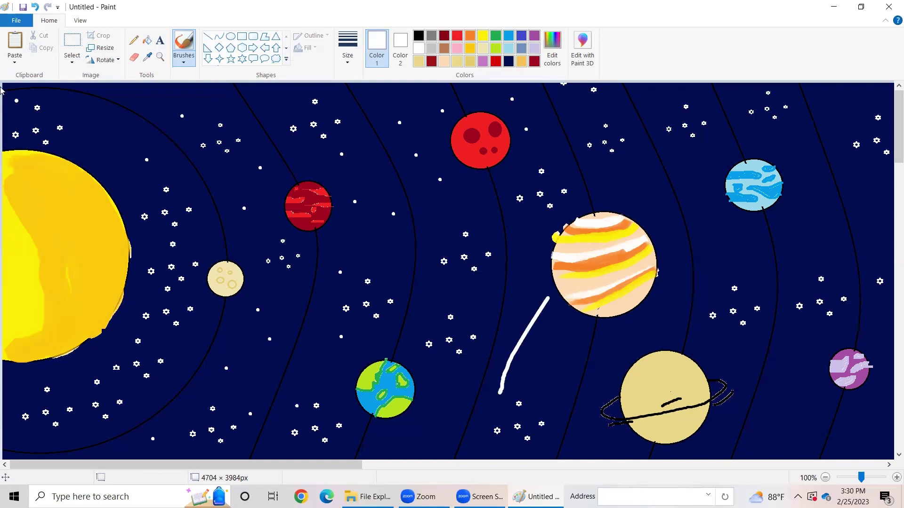
{"action": "left_click", "coordinate": [35, 7]}
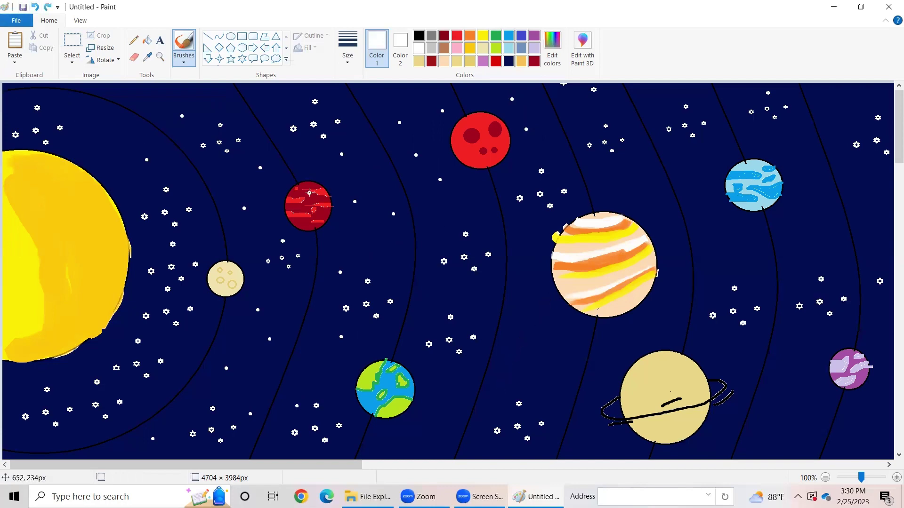
{"action": "left_click_drag", "start_coordinate": [559, 358], "coordinate": [504, 375]}
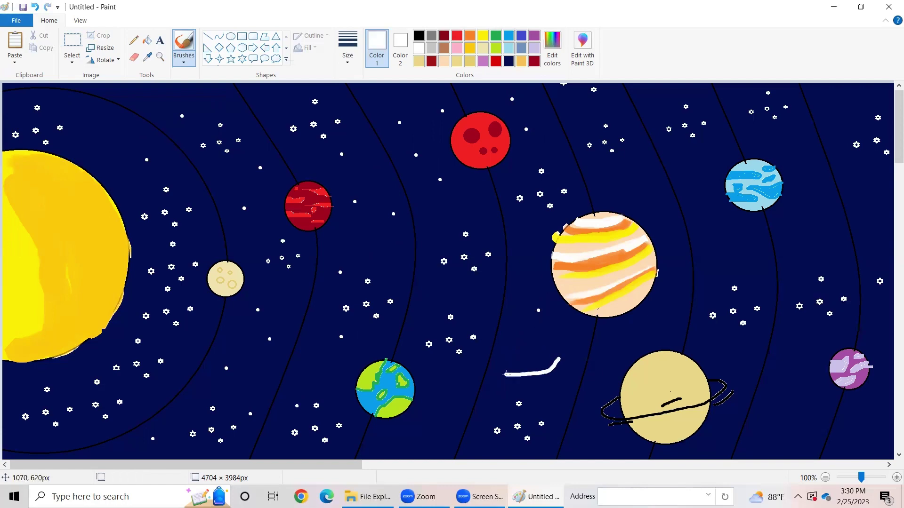
{"action": "left_click", "coordinate": [33, 7]}
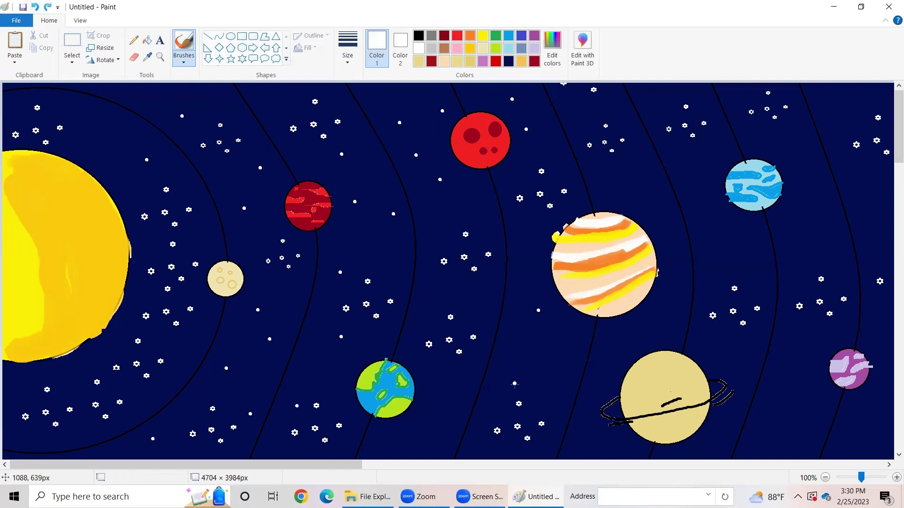